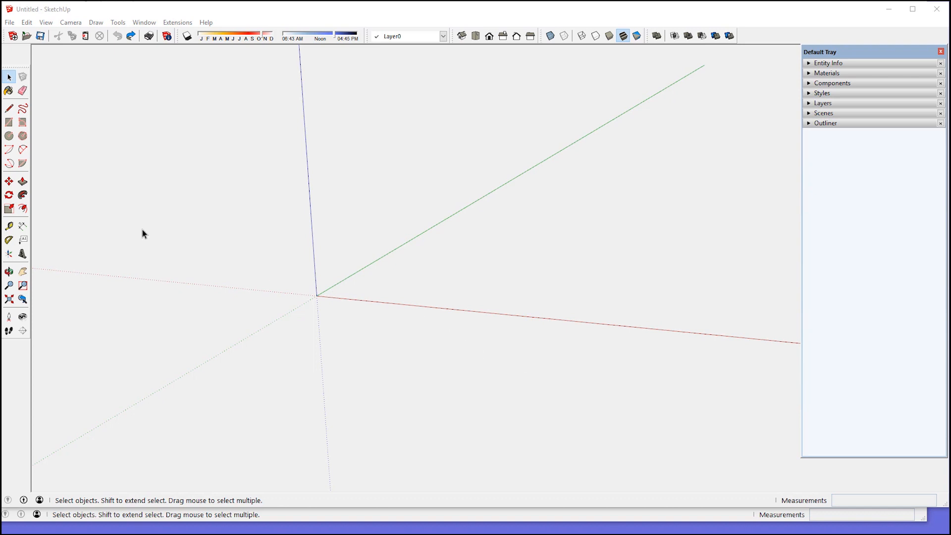
Draw an upright 11 by 8 1/2 inch rectangle from the origin, aligned with the red and blue axes
{"action": "left_click", "coordinate": [9, 121]}
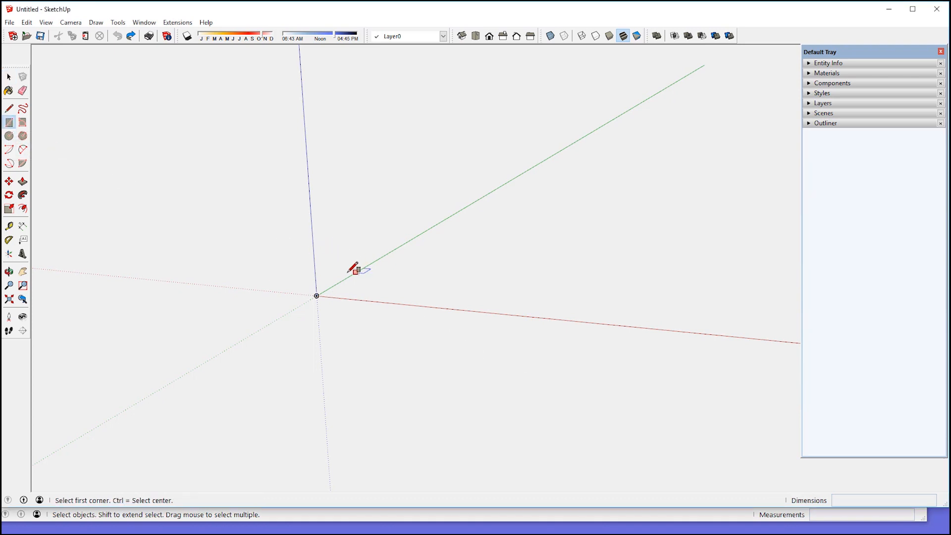
{"action": "key", "text": "Left"}
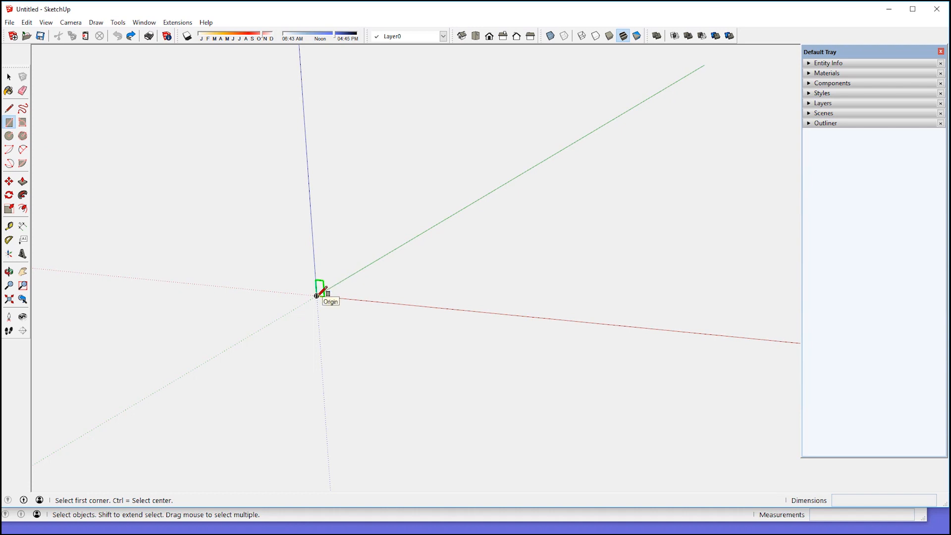
{"action": "left_click", "coordinate": [316, 295]}
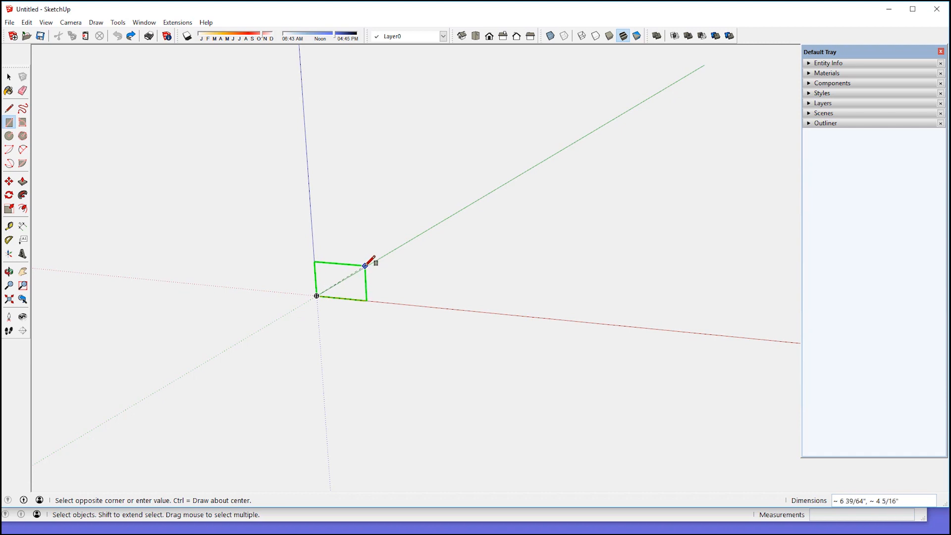
{"action": "type", "text": "11,8 1/2"}
{"action": "key", "text": "Return"}
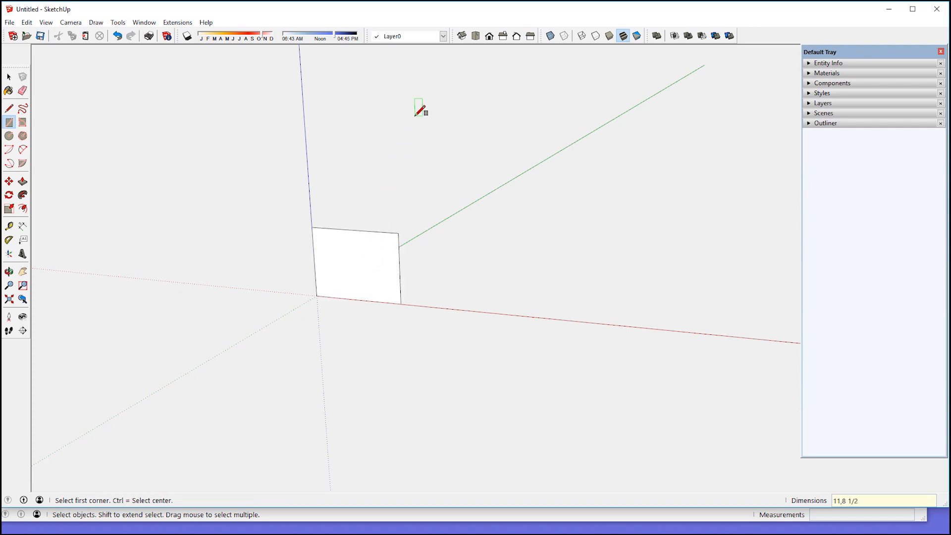
Set the camera to the standard front view with parallel projection, framing the rectangle
{"action": "left_click", "coordinate": [489, 36]}
{"action": "scroll", "coordinate": [390, 314], "scroll_direction": "down", "scroll_amount": 4}
{"action": "left_click", "coordinate": [71, 23]}
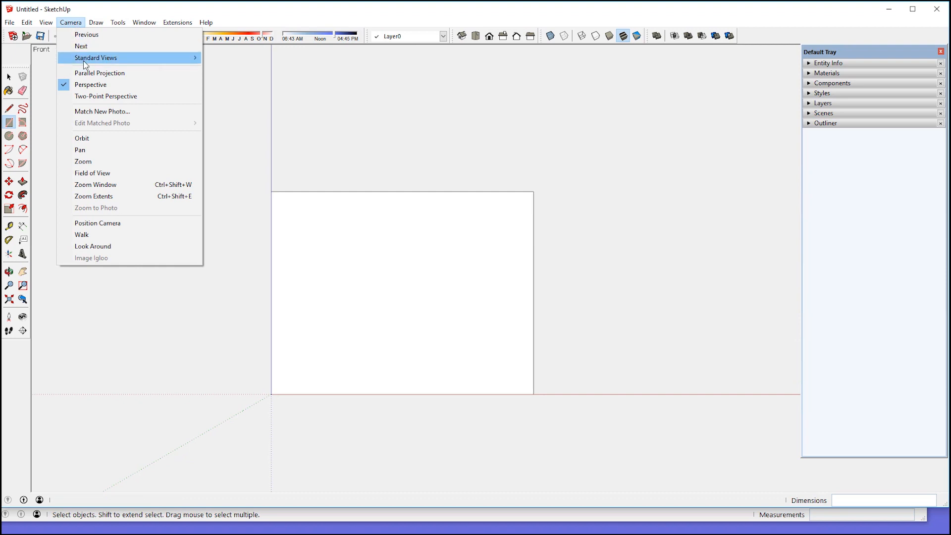
{"action": "left_click", "coordinate": [89, 73]}
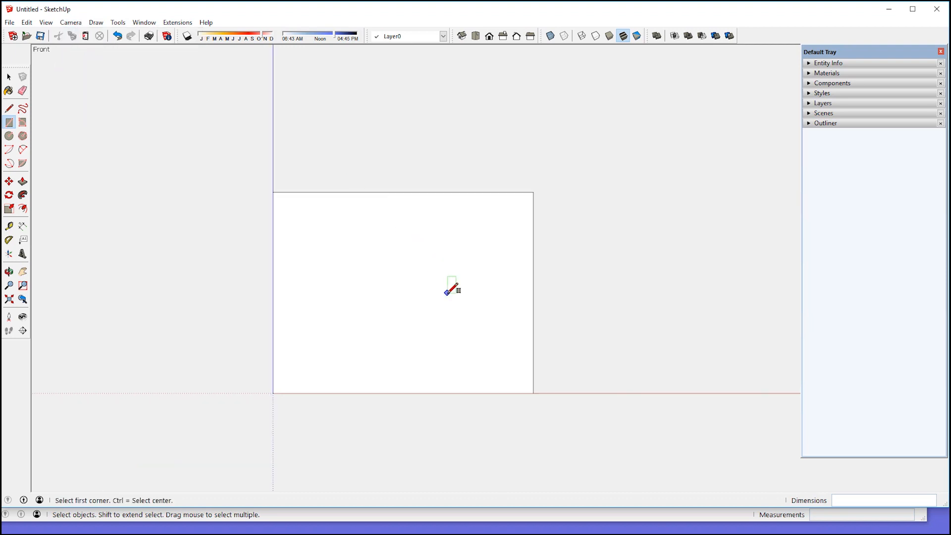
{"action": "scroll", "coordinate": [449, 286], "scroll_direction": "up", "scroll_amount": 3}
{"action": "scroll", "coordinate": [448, 288], "scroll_direction": "up", "scroll_amount": 1}
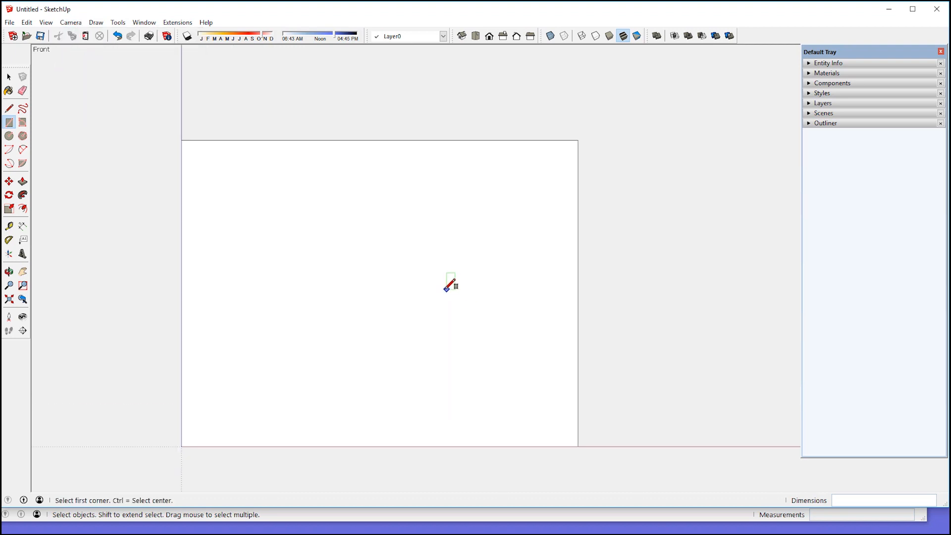
{"action": "scroll", "coordinate": [438, 292], "scroll_direction": "up", "scroll_amount": 1}
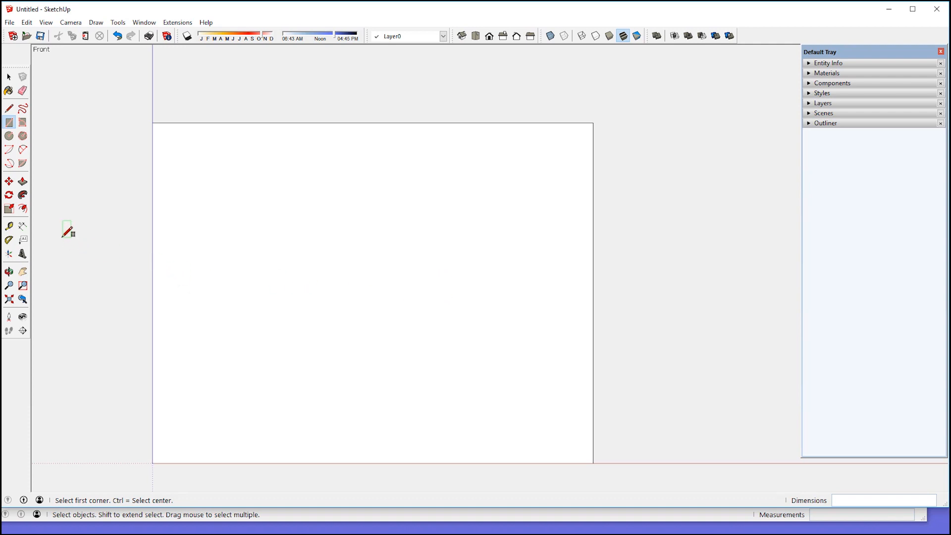
Create the 3D text "KillenWOOD" and place it near the left edge of the rectangle at mid-height
{"action": "left_click", "coordinate": [22, 253]}
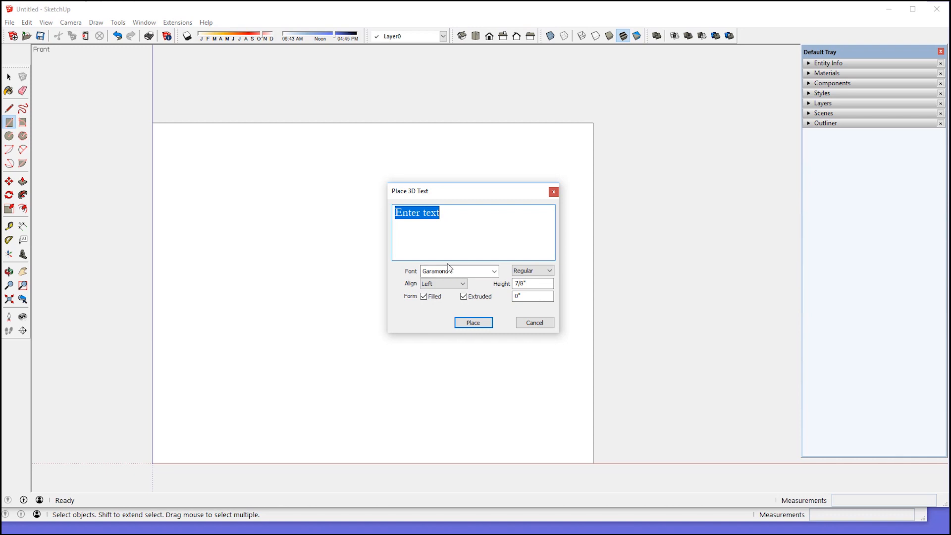
{"action": "type", "text": "KillenkW"}
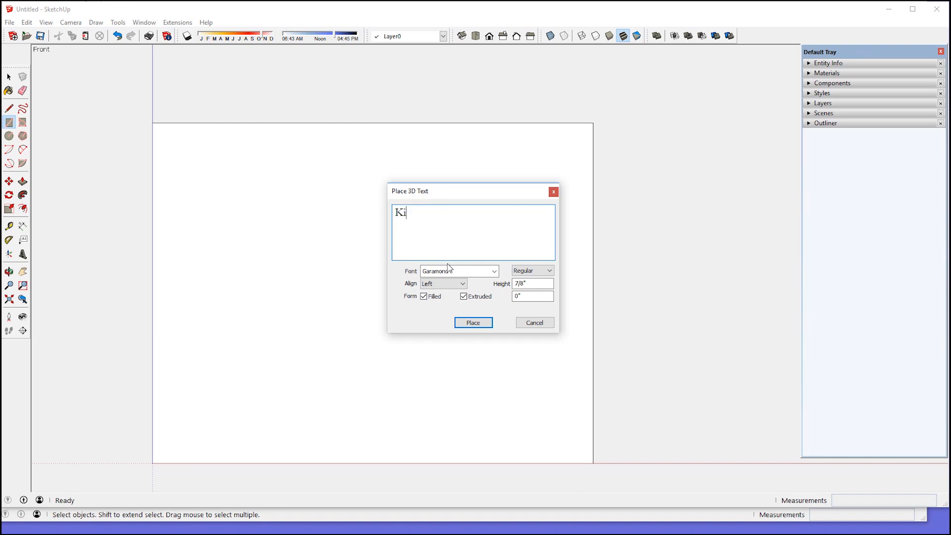
{"action": "key", "text": "BackSpace"}
{"action": "key", "text": "BackSpace"}
{"action": "type", "text": "Wo"}
{"action": "key", "text": "BackSpace"}
{"action": "type", "text": "OOD"}
{"action": "left_click", "coordinate": [472, 323]}
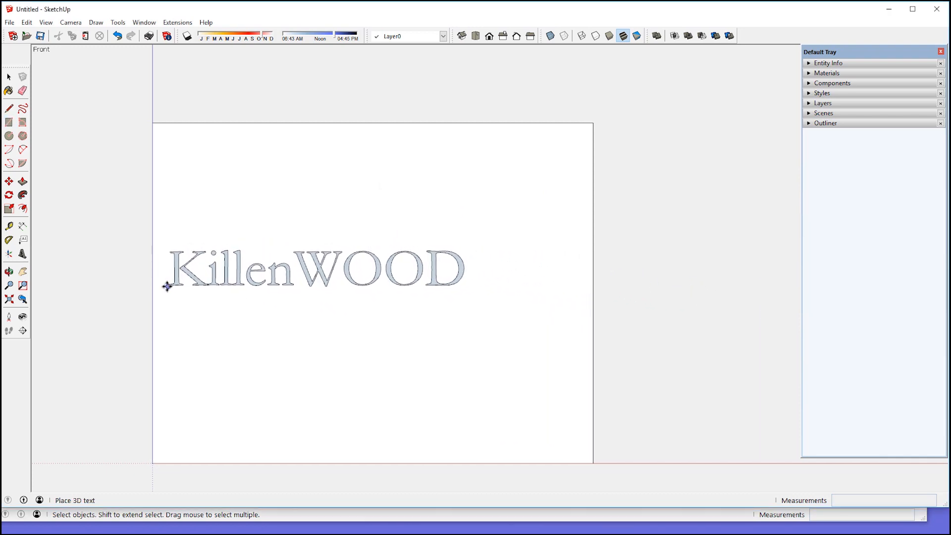
{"action": "left_click", "coordinate": [166, 285]}
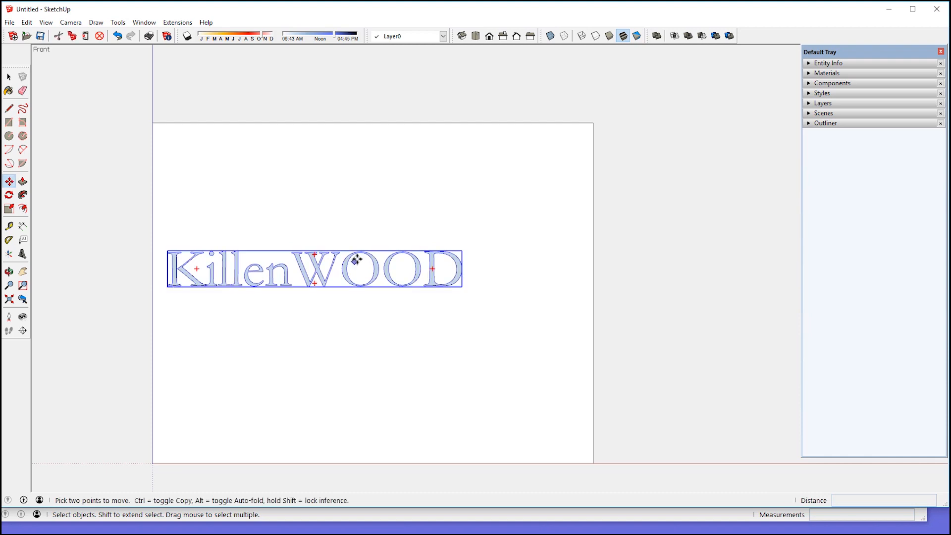
Paint the KillenWOOD text with the dark Stacy_Hair material
{"action": "left_click", "coordinate": [842, 74]}
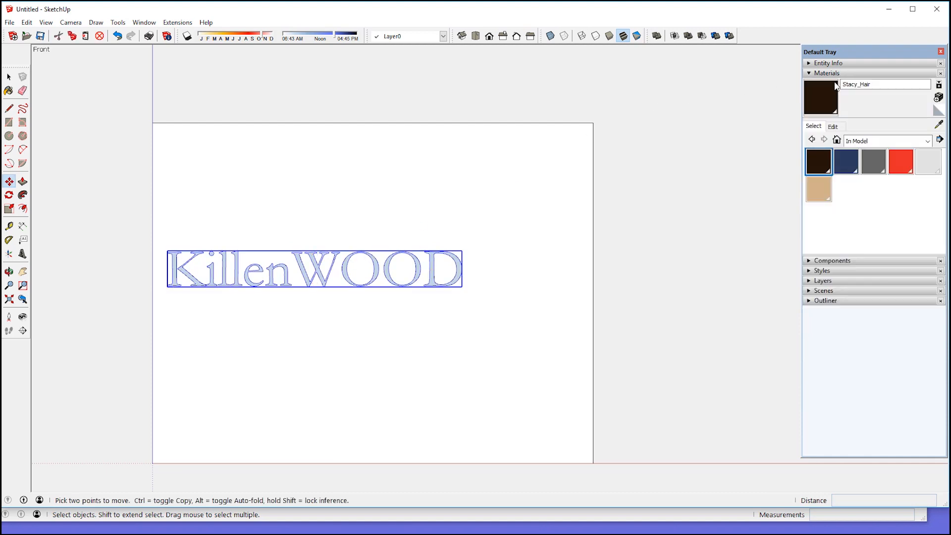
{"action": "left_click", "coordinate": [827, 93]}
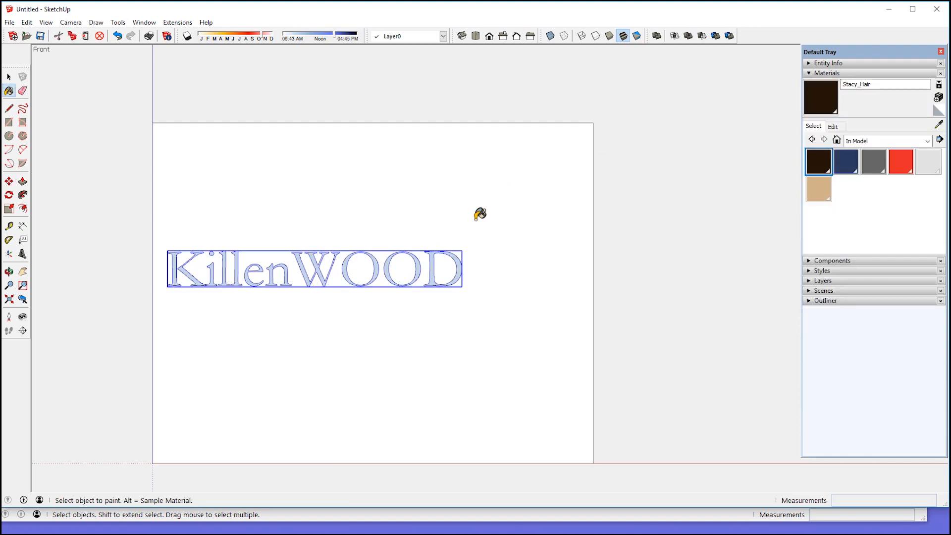
{"action": "left_click", "coordinate": [462, 261]}
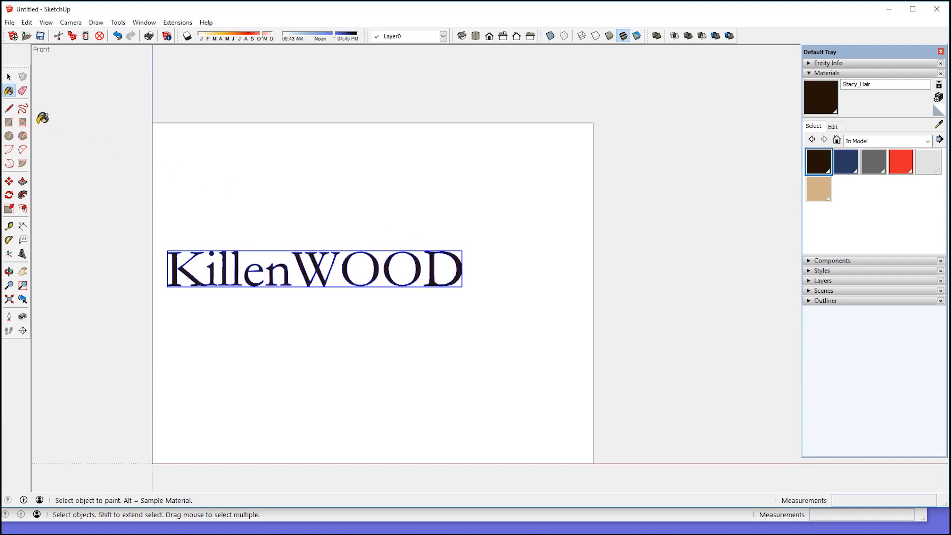
{"action": "left_click", "coordinate": [9, 77]}
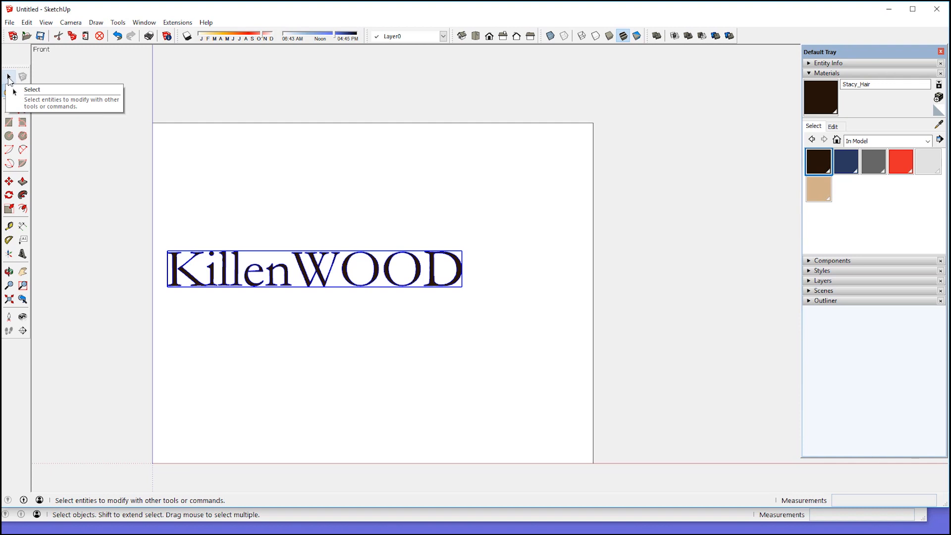
{"action": "left_click", "coordinate": [9, 90]}
{"action": "left_click", "coordinate": [9, 77]}
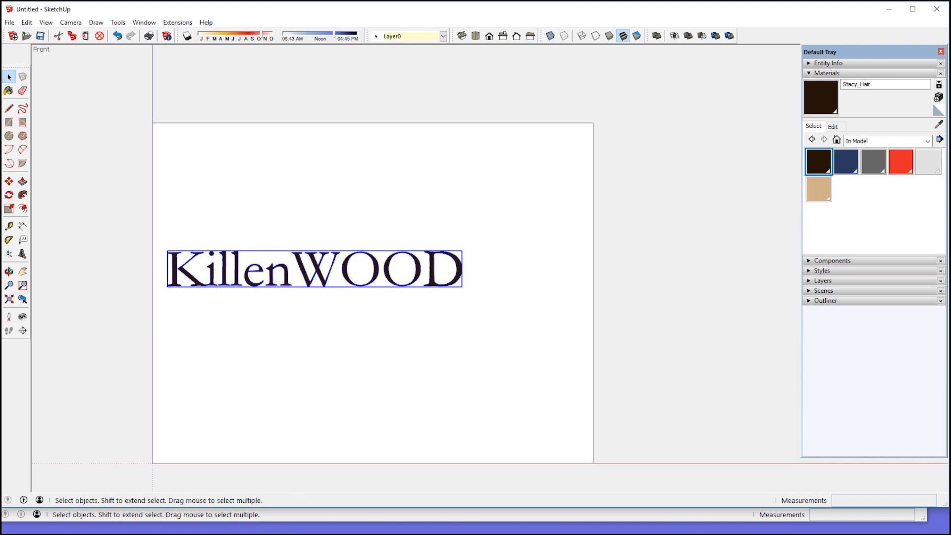
Switch to the Queen Anne Chair Nutting 3 model and copy the assembled chair component
{"action": "key", "text": "super+Tab"}
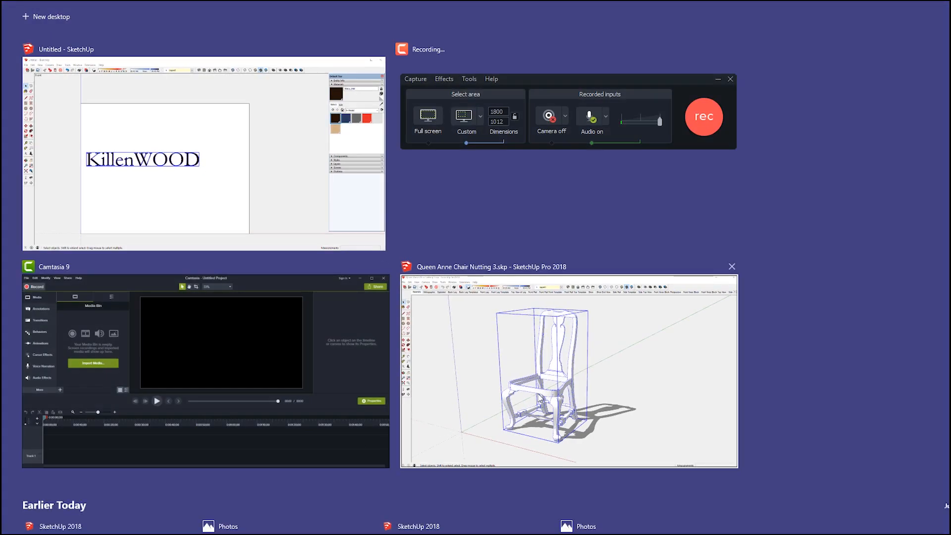
{"action": "left_click", "coordinate": [539, 396]}
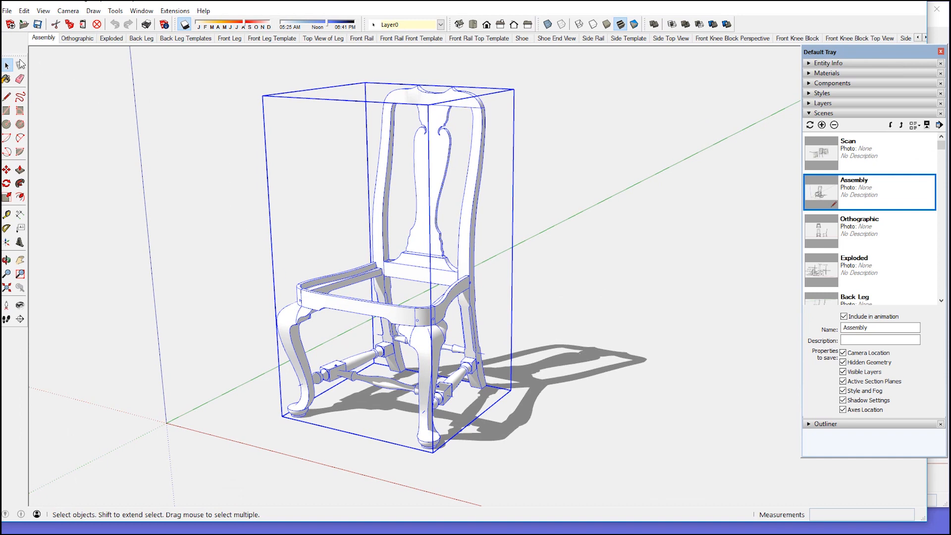
{"action": "left_click", "coordinate": [146, 83]}
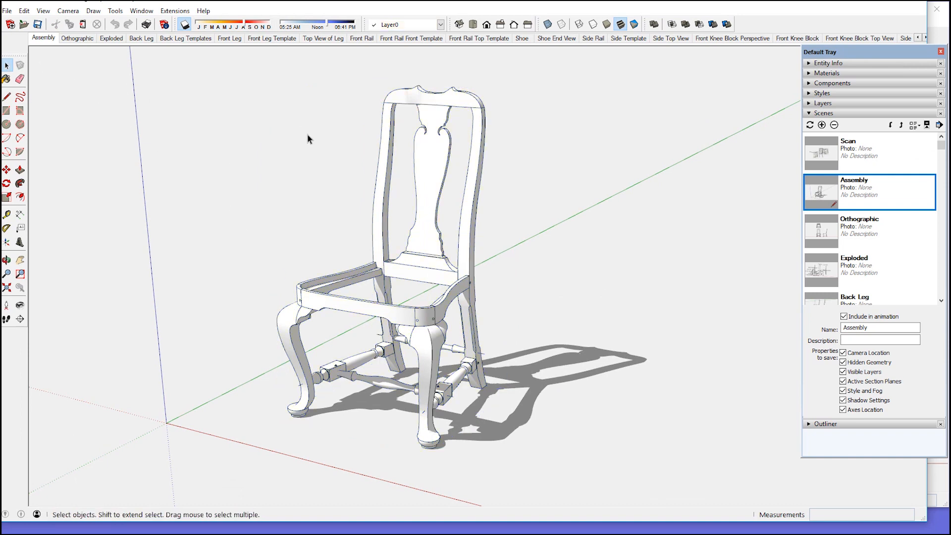
{"action": "left_click", "coordinate": [385, 144]}
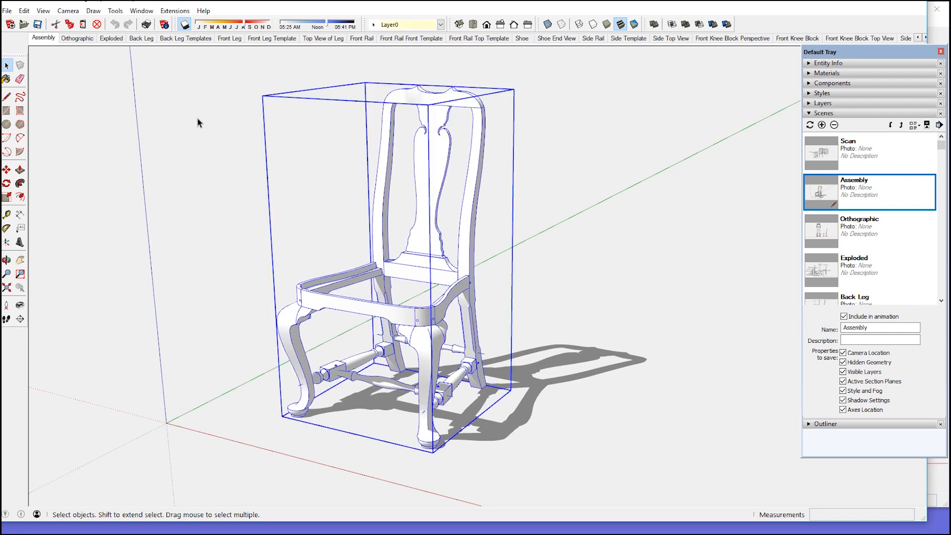
{"action": "left_click", "coordinate": [23, 10]}
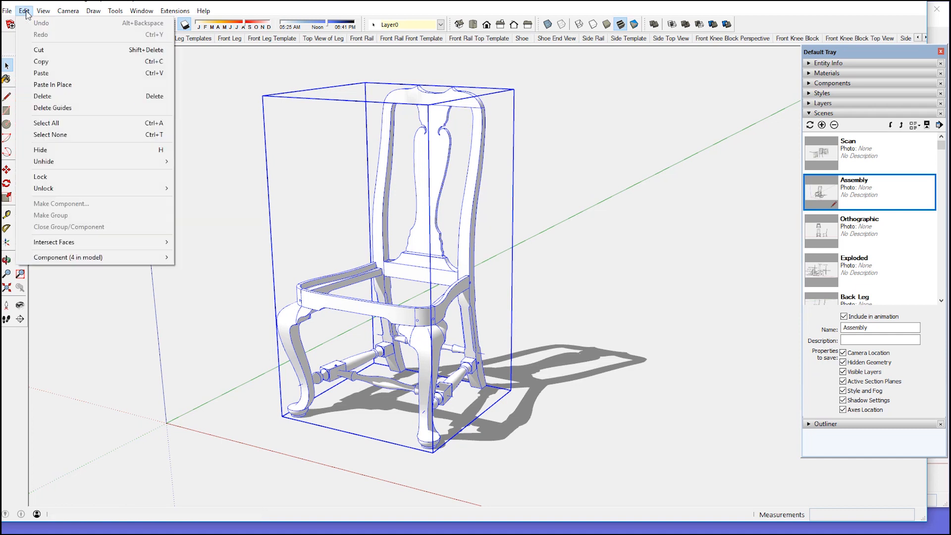
{"action": "left_click", "coordinate": [44, 62]}
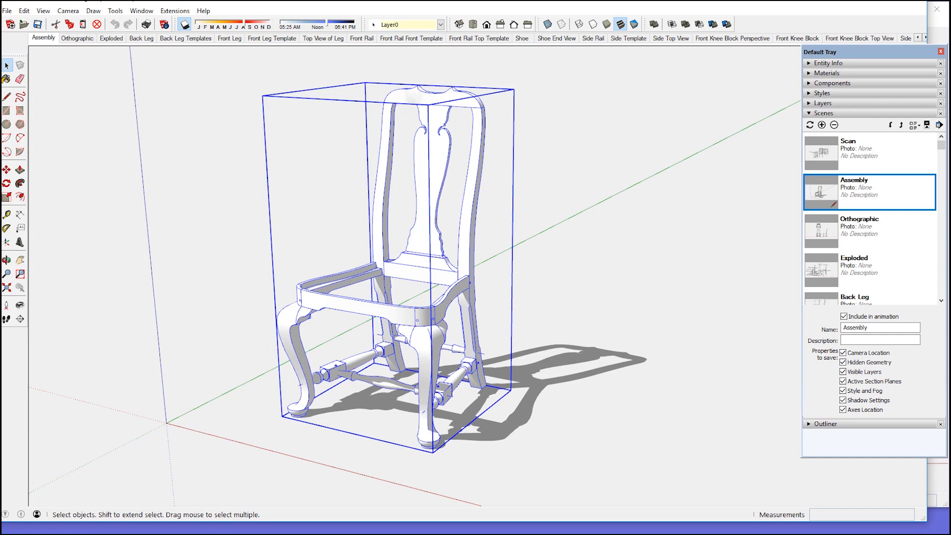
Return to the untitled model and paste the chair with its lower corner on the rectangle's bottom edge
{"action": "left_click", "coordinate": [216, 534]}
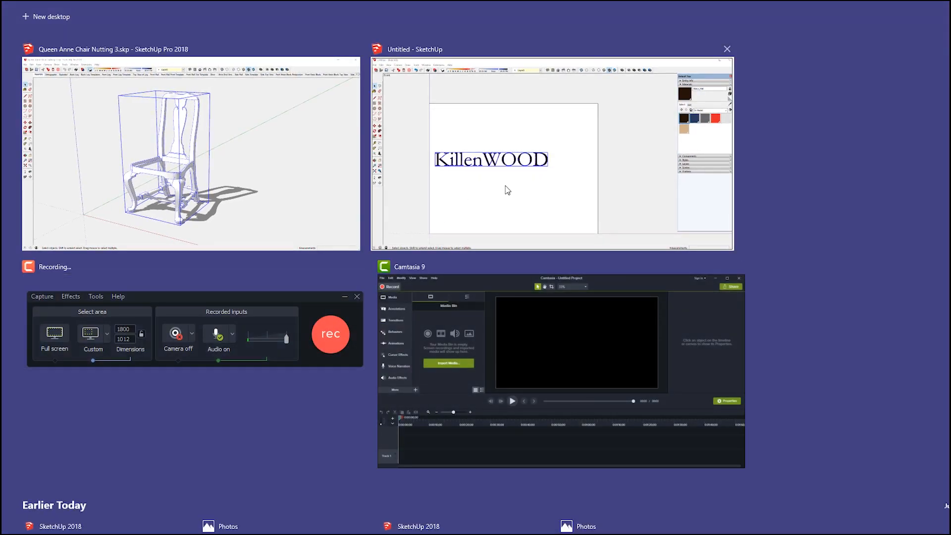
{"action": "left_click", "coordinate": [508, 189]}
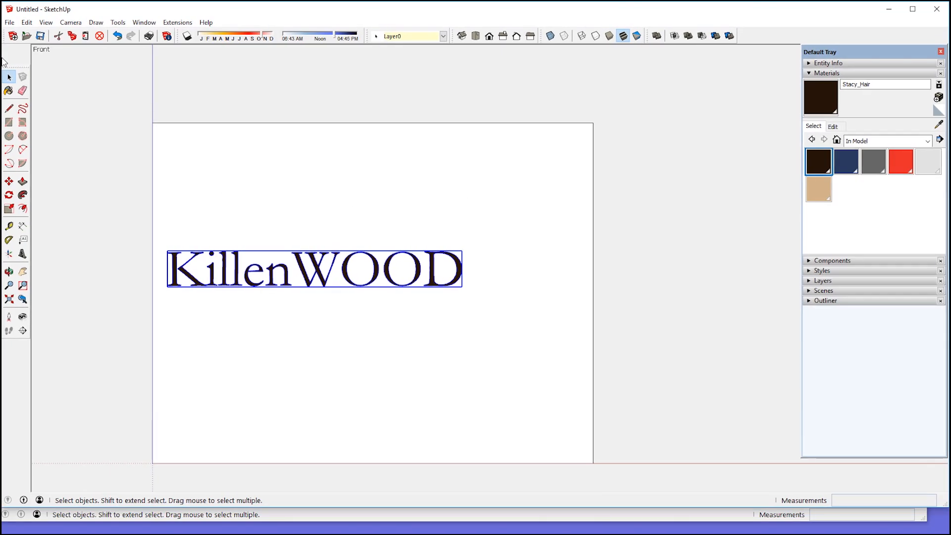
{"action": "left_click", "coordinate": [28, 23]}
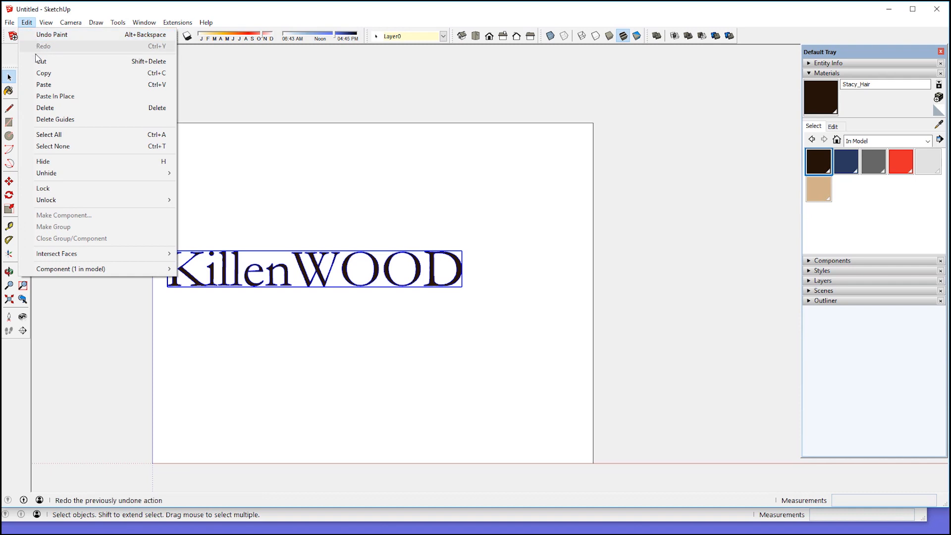
{"action": "left_click", "coordinate": [43, 85]}
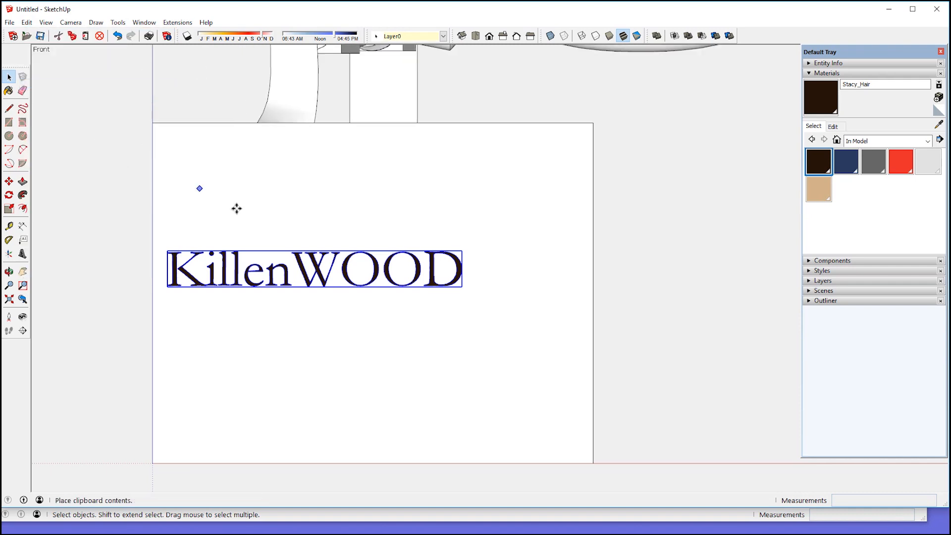
{"action": "left_click", "coordinate": [335, 465]}
Scale the pasted chair down uniformly from its upper corner to roughly the height of the rectangle
{"action": "key", "text": "m"}
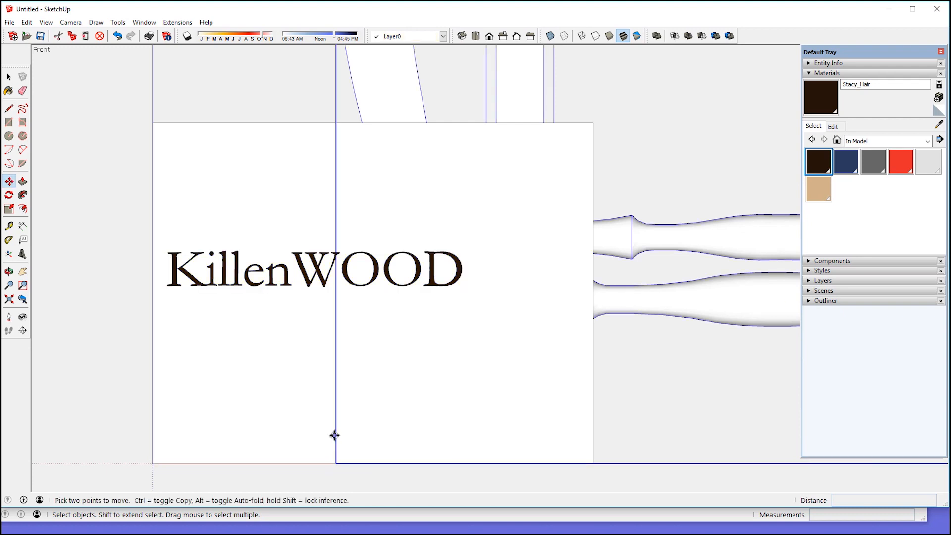
{"action": "scroll", "coordinate": [333, 436], "scroll_direction": "down", "scroll_amount": 3}
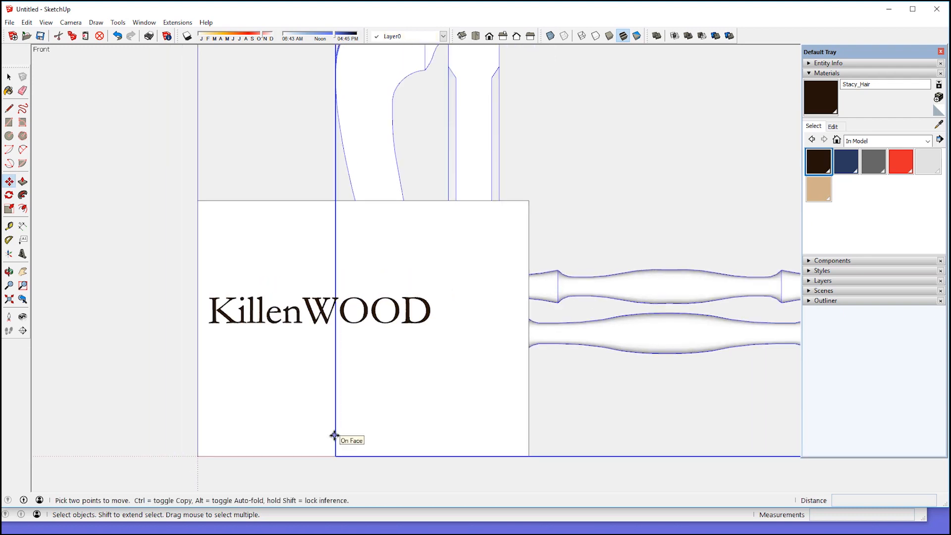
{"action": "left_click", "coordinate": [9, 299]}
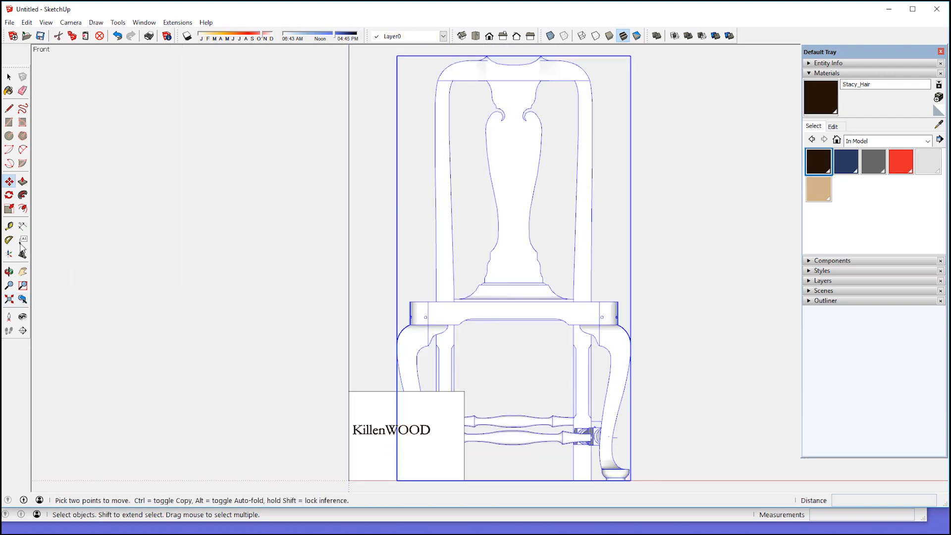
{"action": "left_click", "coordinate": [10, 210]}
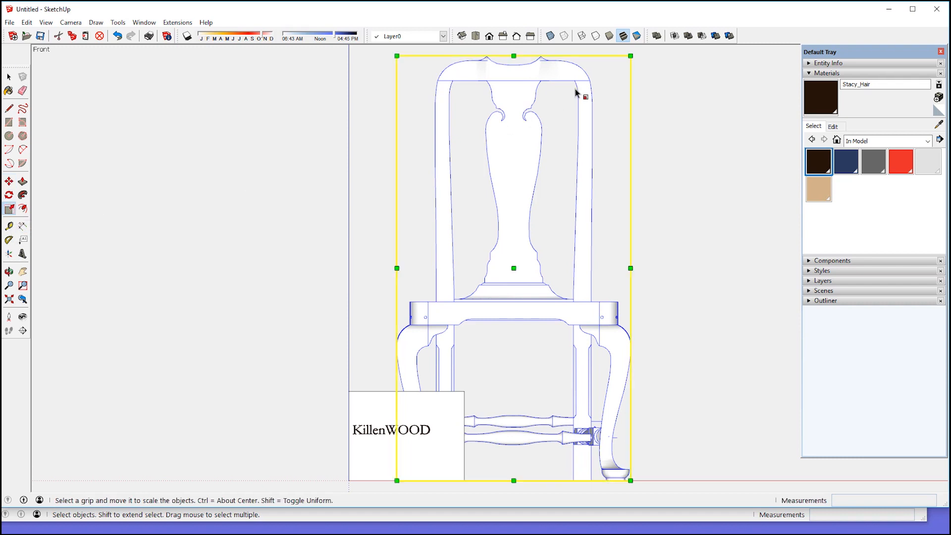
{"action": "left_click_drag", "start_coordinate": [631, 55], "coordinate": [276, 420]}
Move the scaled chair forward about 22 9/16" along the green axis so it stands in front of the rectangle
{"action": "key", "text": "o"}
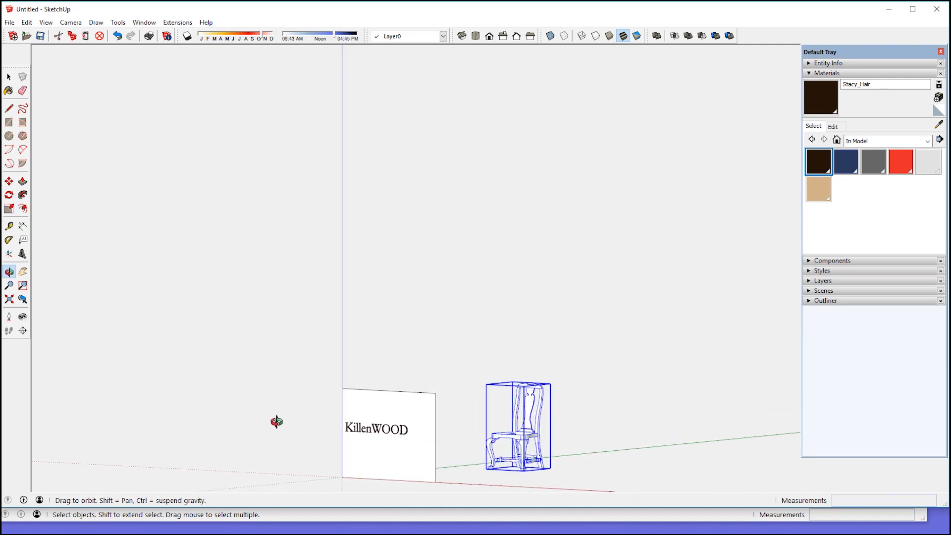
{"action": "key", "text": "s"}
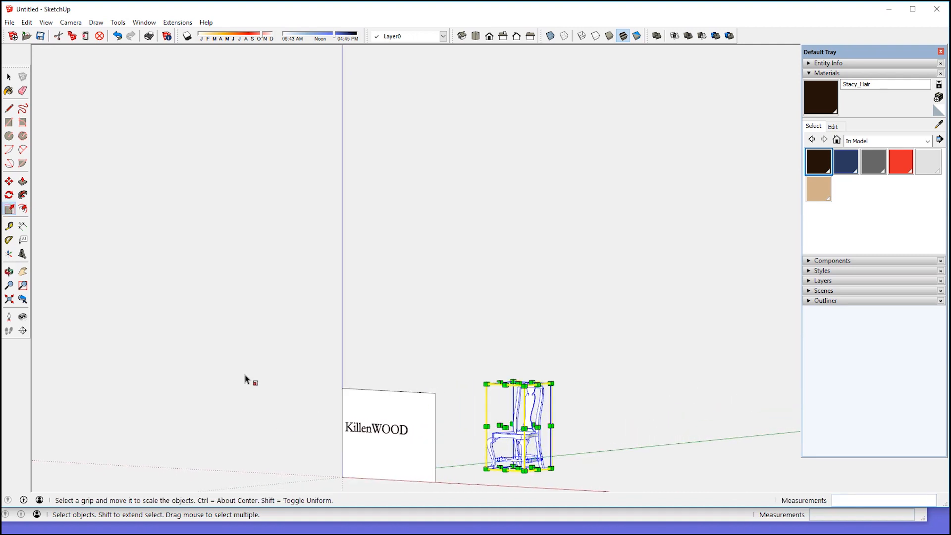
{"action": "left_click", "coordinate": [9, 181]}
{"action": "scroll", "coordinate": [527, 468], "scroll_direction": "up", "scroll_amount": 1}
{"action": "scroll", "coordinate": [526, 468], "scroll_direction": "up", "scroll_amount": 4}
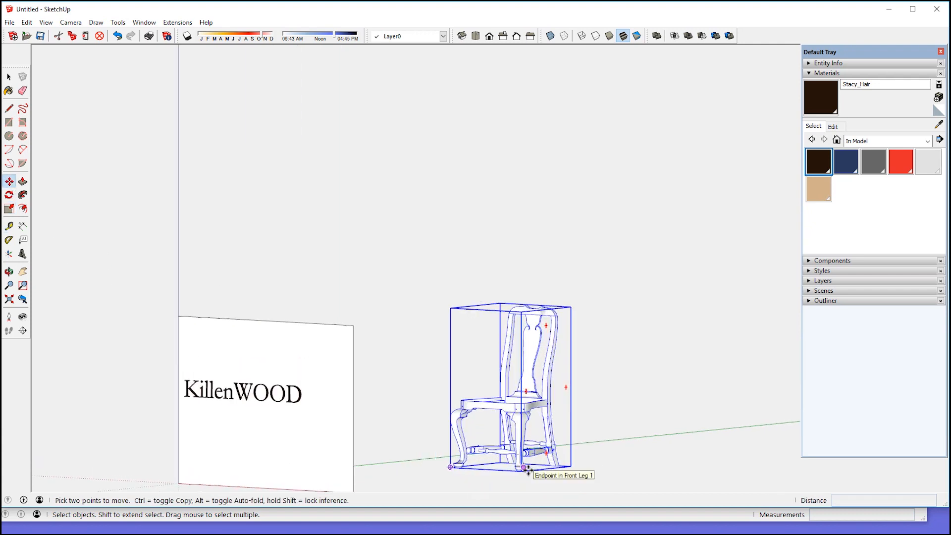
{"action": "left_click", "coordinate": [565, 465]}
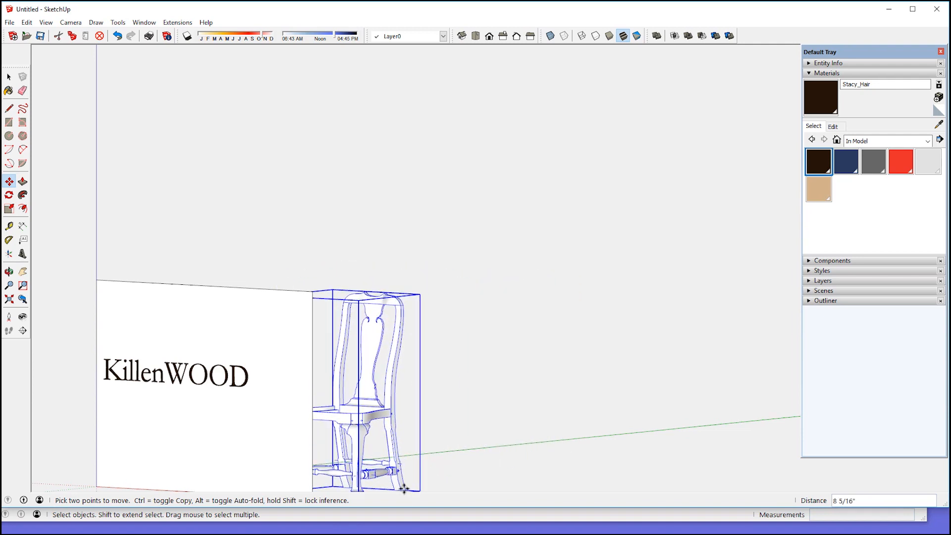
{"action": "scroll", "coordinate": [416, 446], "scroll_direction": "down", "scroll_amount": 3}
{"action": "scroll", "coordinate": [443, 427], "scroll_direction": "down", "scroll_amount": 2}
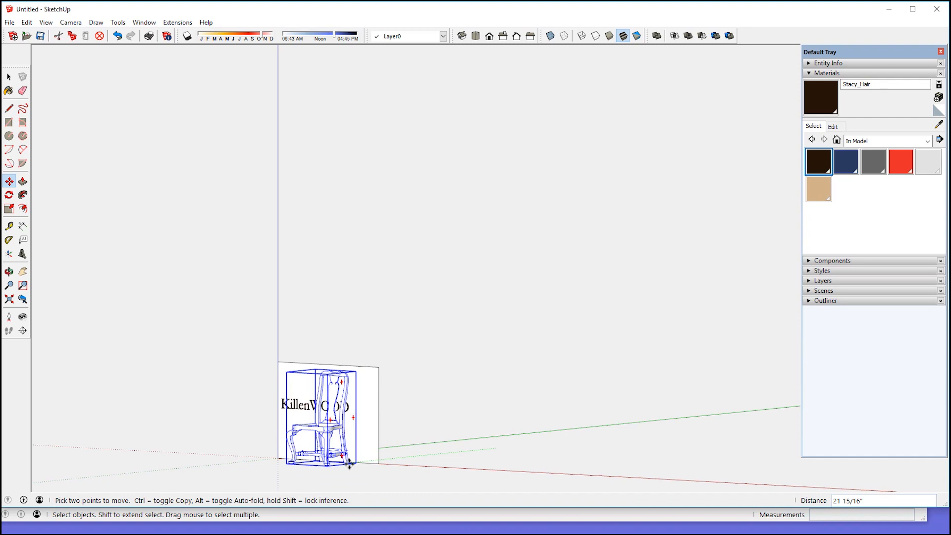
{"action": "left_click", "coordinate": [346, 463]}
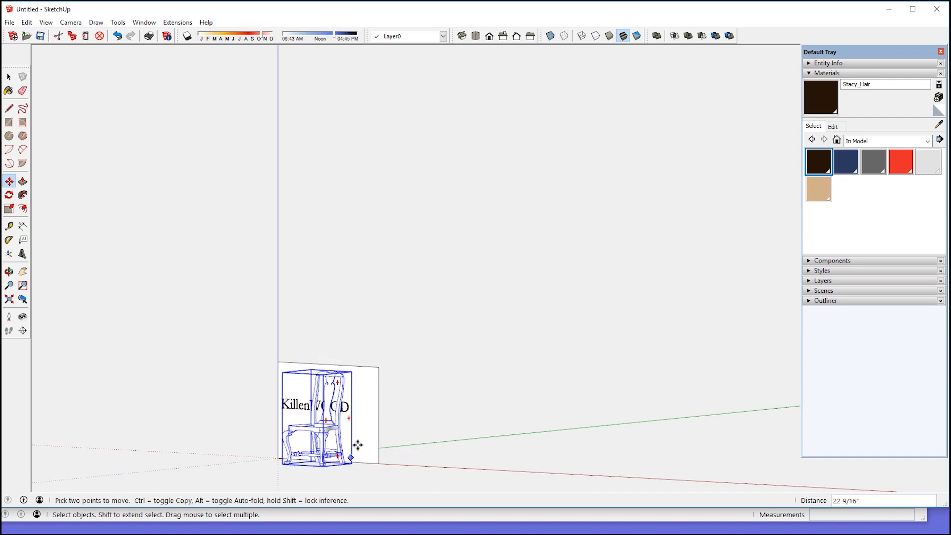
Scale the chair uniformly by about 0.50 from its upper corner in the front view
{"action": "left_click", "coordinate": [489, 36]}
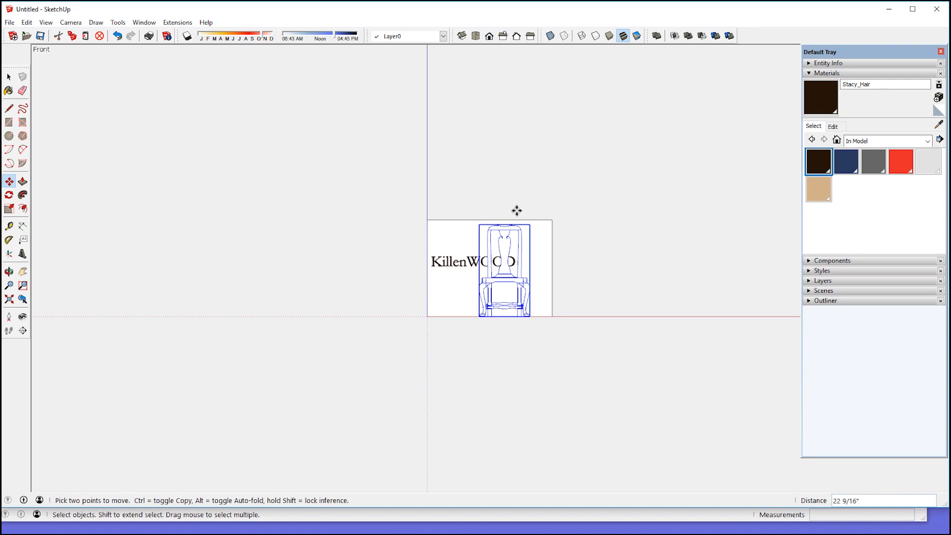
{"action": "scroll", "coordinate": [534, 245], "scroll_direction": "up", "scroll_amount": 3}
{"action": "scroll", "coordinate": [529, 269], "scroll_direction": "up", "scroll_amount": 3}
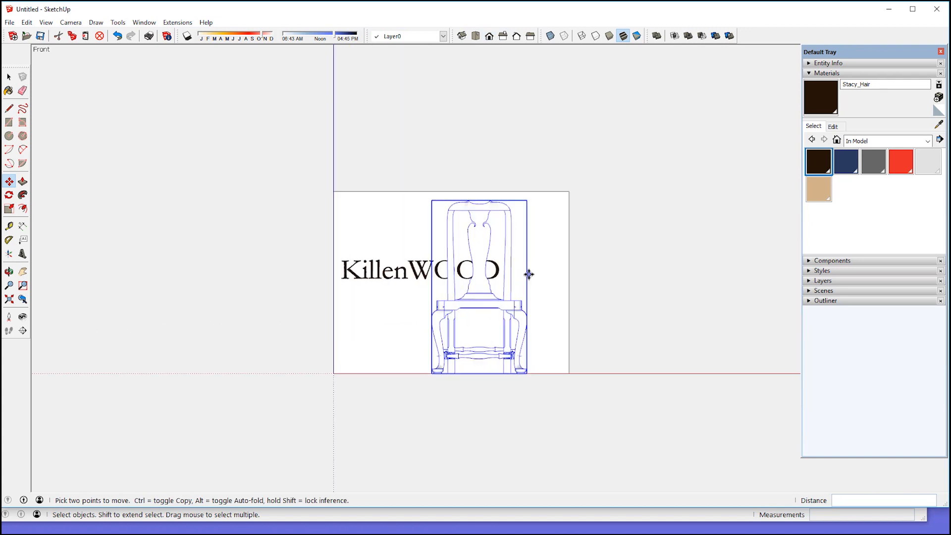
{"action": "left_click", "coordinate": [9, 209]}
{"action": "left_click_drag", "start_coordinate": [526, 162], "coordinate": [451, 279]}
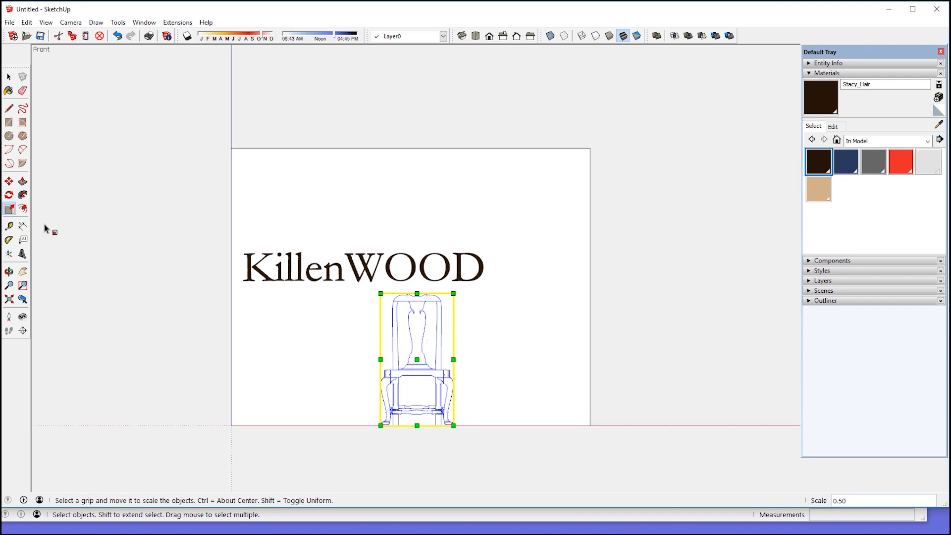
Move the chair about 3 11/16" to the right and about 3" up, placing it beside the KillenWOOD text
{"action": "left_click", "coordinate": [9, 182]}
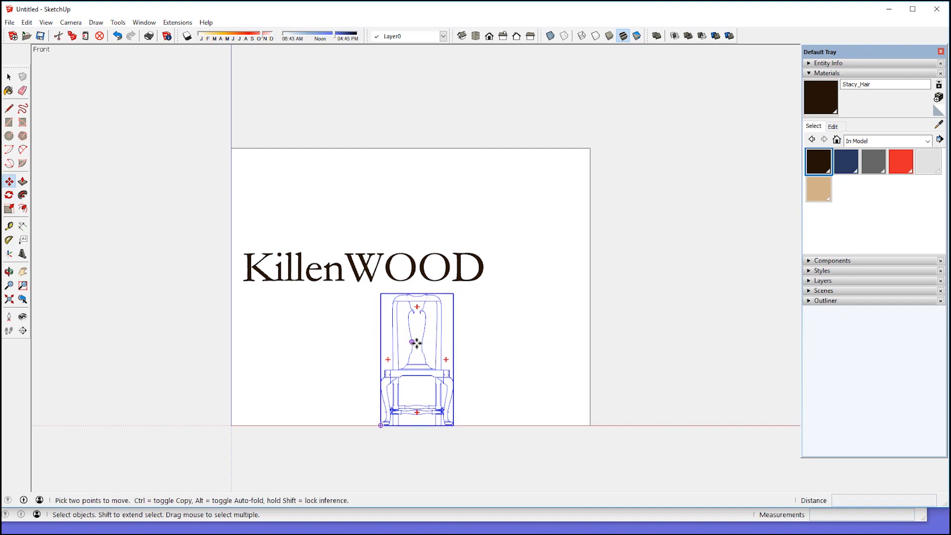
{"action": "left_click", "coordinate": [419, 339]}
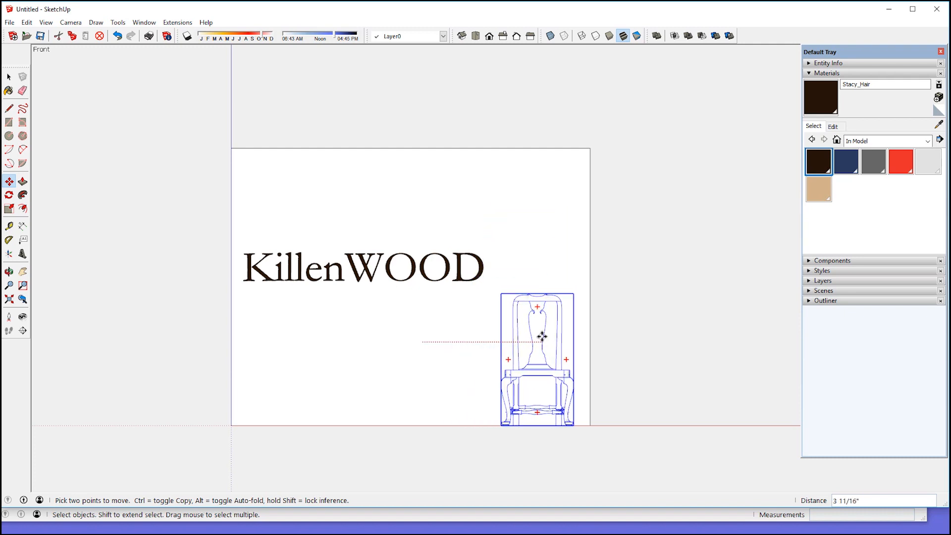
{"action": "left_click", "coordinate": [542, 337]}
{"action": "left_click", "coordinate": [535, 350]}
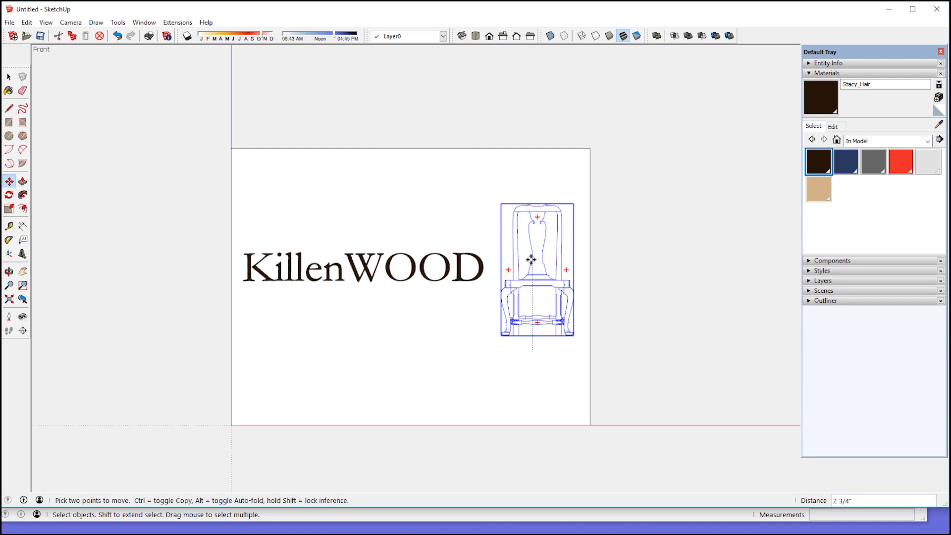
{"action": "left_click", "coordinate": [531, 260]}
{"action": "left_click", "coordinate": [556, 279]}
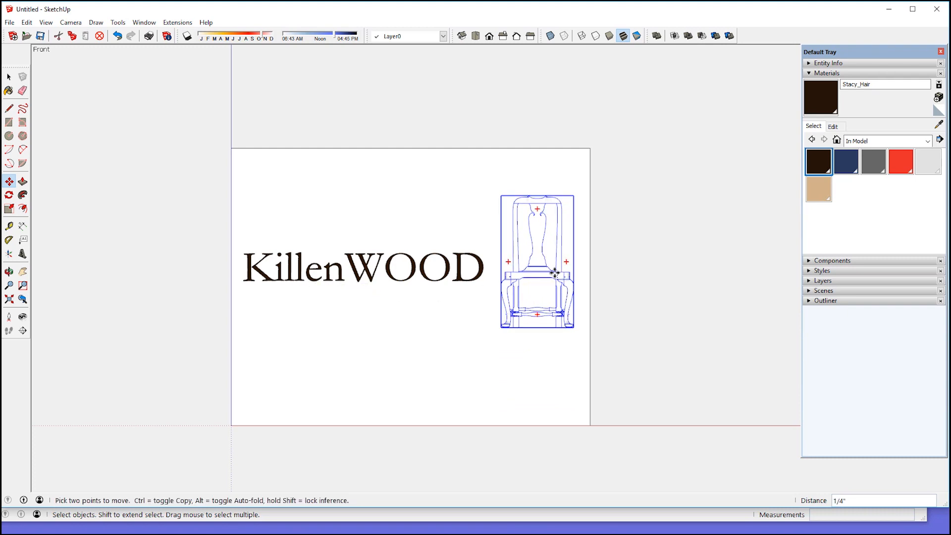
{"action": "left_click", "coordinate": [554, 272]}
Paint the chair with the dark Stacy_Hair material and clear the selection
{"action": "left_click", "coordinate": [8, 77]}
{"action": "left_click", "coordinate": [82, 139]}
{"action": "left_click", "coordinate": [538, 218]}
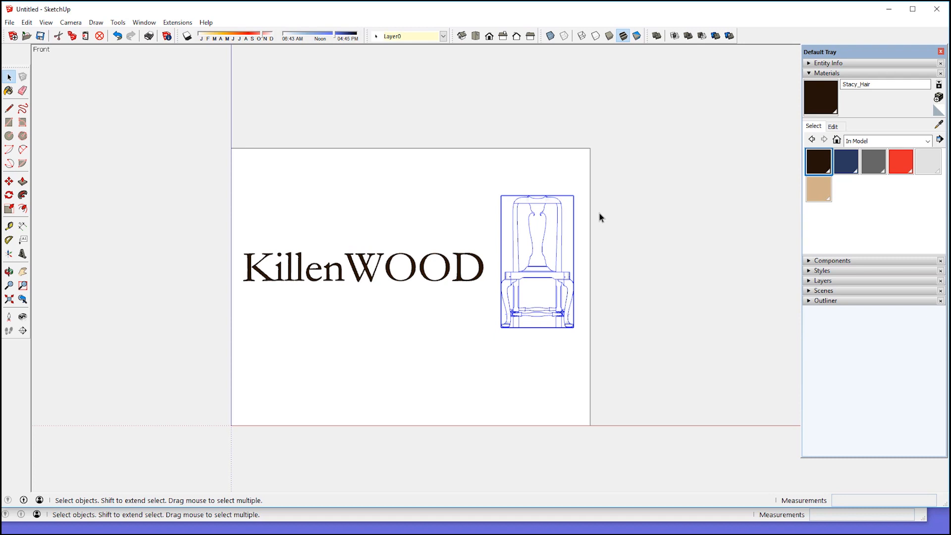
{"action": "left_click", "coordinate": [822, 110]}
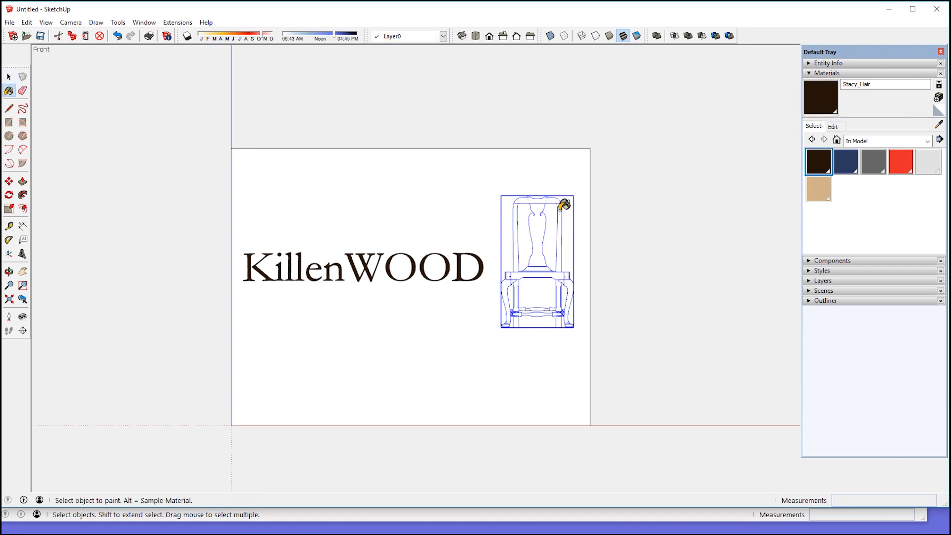
{"action": "left_click", "coordinate": [560, 209]}
{"action": "left_click", "coordinate": [8, 77]}
{"action": "left_click", "coordinate": [196, 112]}
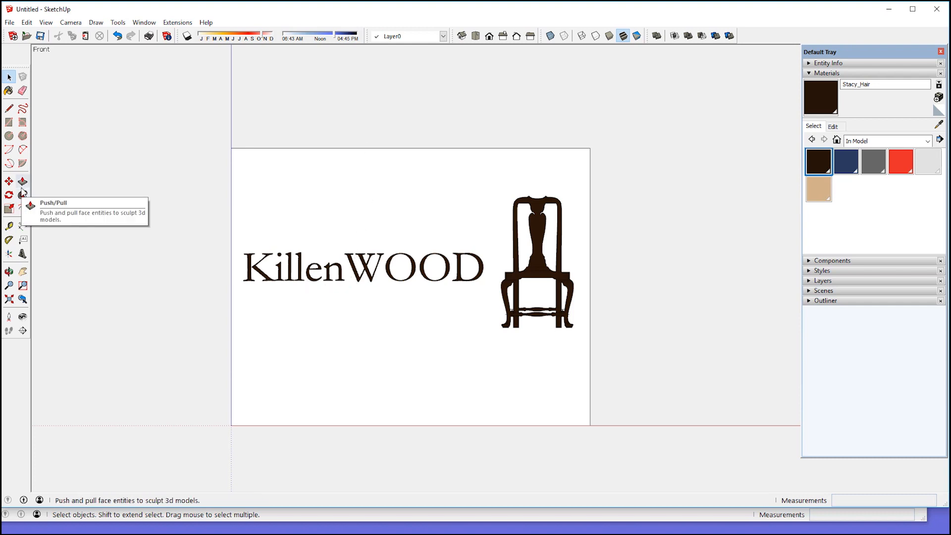
Draw a horizontal line about 7 5/16" long just beneath the KillenWOOD text as an underline
{"action": "left_click", "coordinate": [9, 108]}
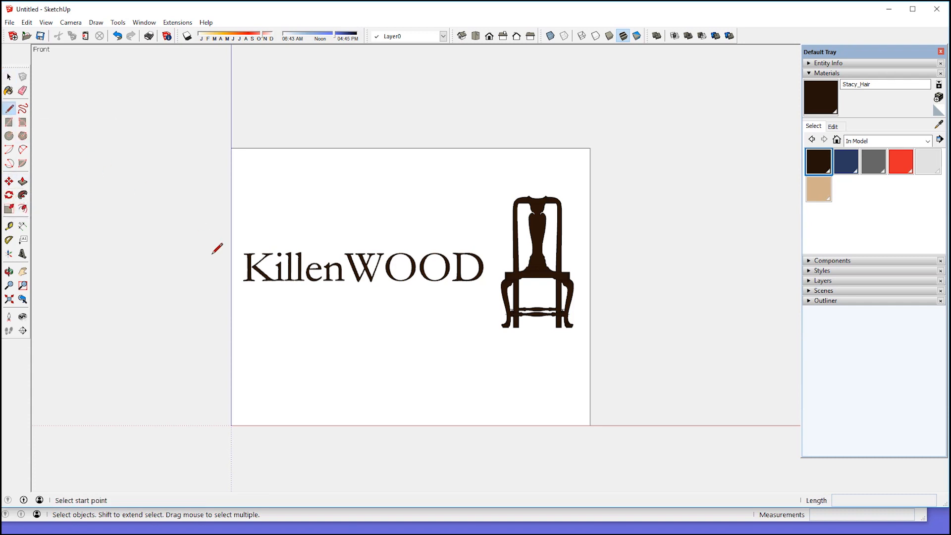
{"action": "left_click", "coordinate": [244, 289]}
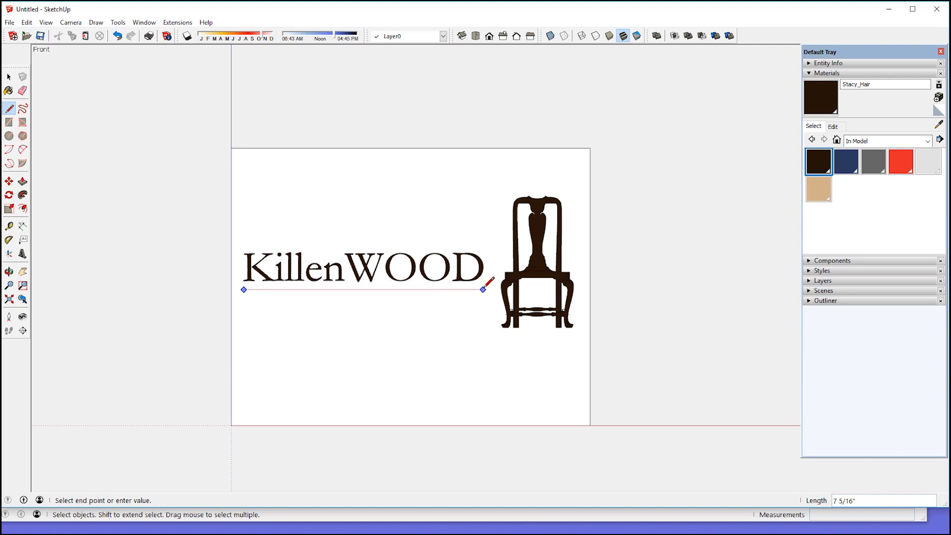
{"action": "left_click", "coordinate": [483, 289]}
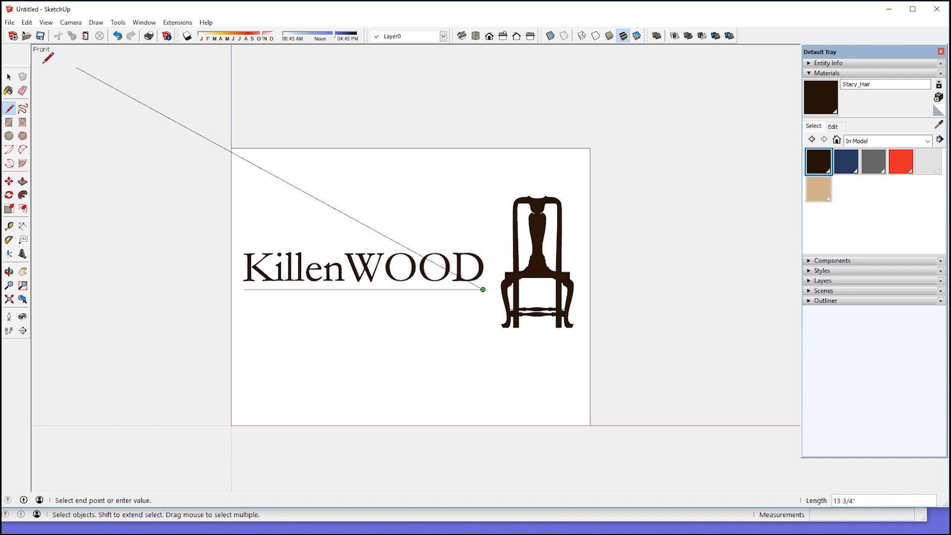
{"action": "left_click", "coordinate": [8, 76]}
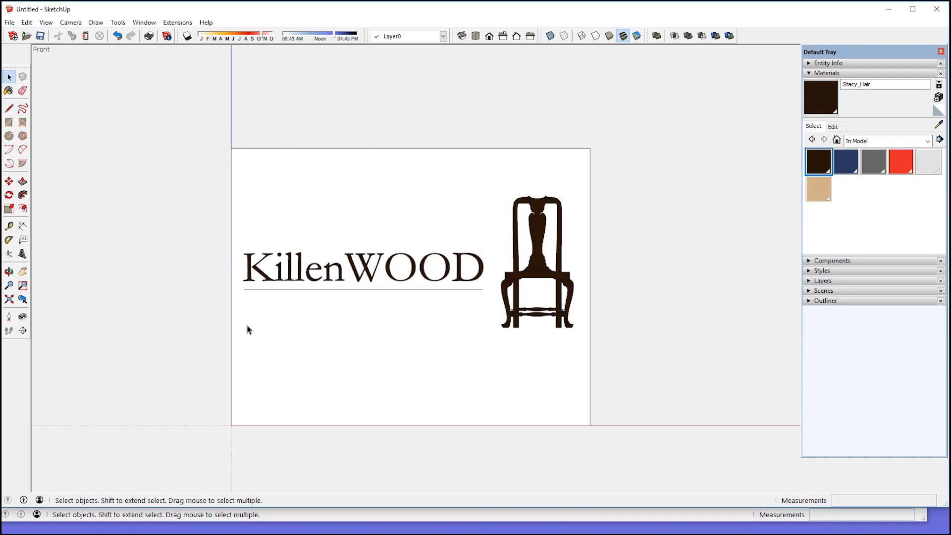
Scale the chair down slightly and uniformly from its upper right corner
{"action": "scroll", "coordinate": [248, 329], "scroll_direction": "down", "scroll_amount": 1}
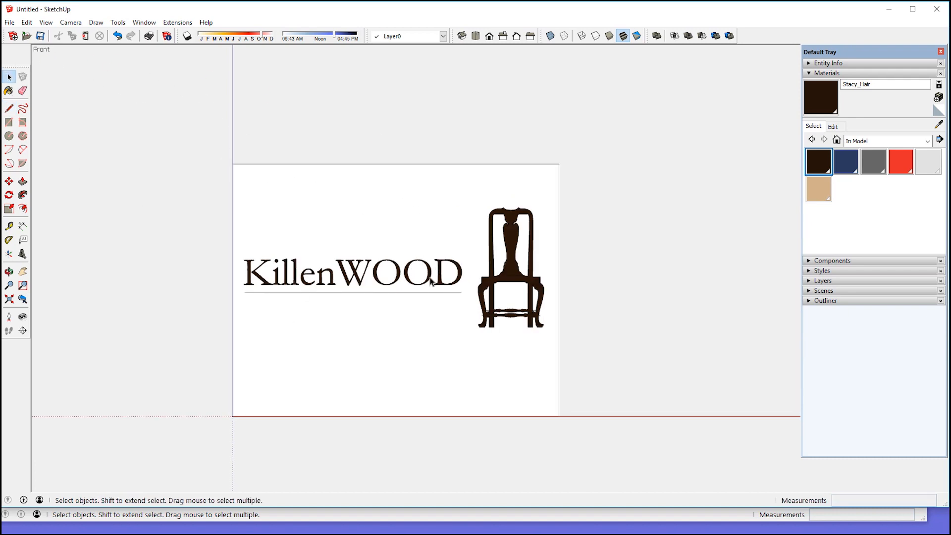
{"action": "left_click", "coordinate": [510, 264]}
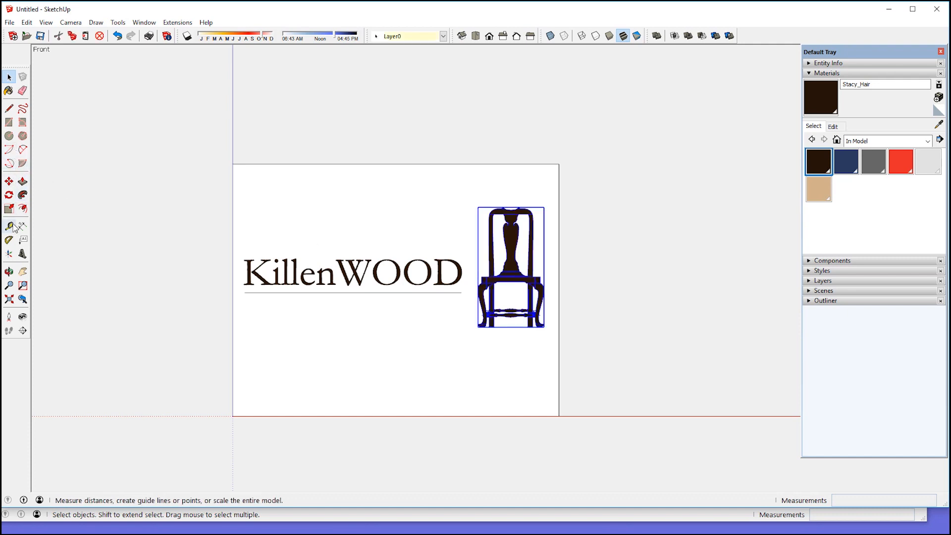
{"action": "left_click", "coordinate": [9, 209]}
{"action": "left_click_drag", "start_coordinate": [543, 207], "coordinate": [541, 211]}
{"action": "left_click", "coordinate": [9, 77]}
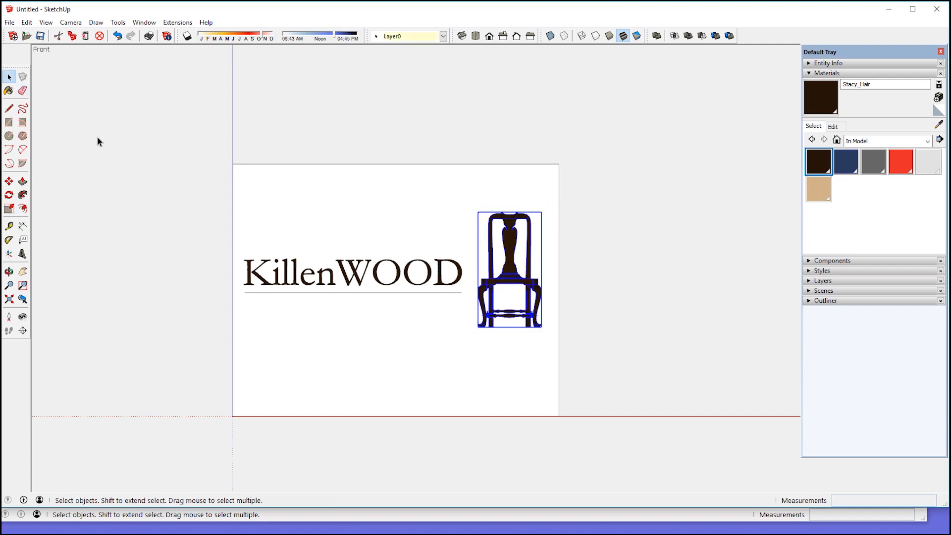
Group the rectangle, KillenWOOD text, underline and chair together
{"action": "scroll", "coordinate": [105, 253], "scroll_direction": "down", "scroll_amount": 2}
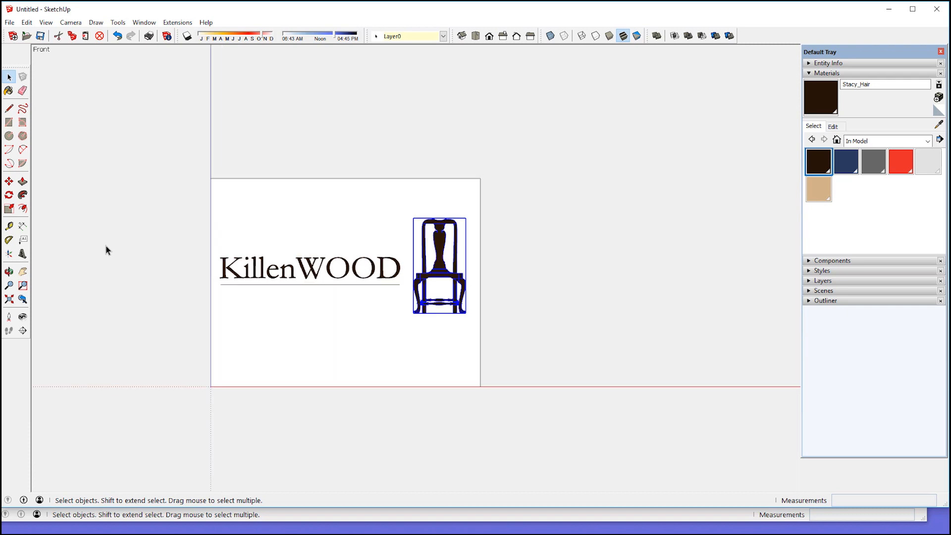
{"action": "scroll", "coordinate": [106, 248], "scroll_direction": "down", "scroll_amount": 1}
{"action": "left_click_drag", "start_coordinate": [131, 171], "coordinate": [485, 390]}
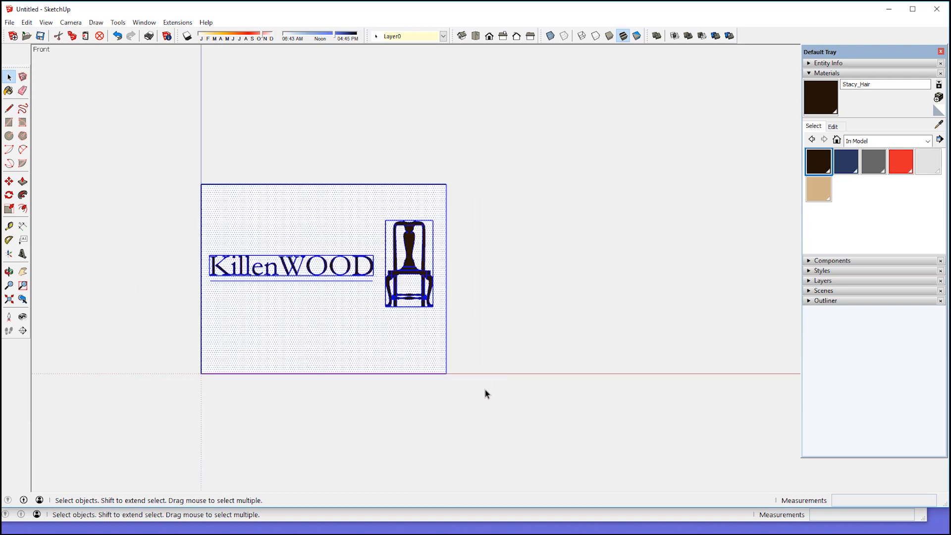
{"action": "right_click", "coordinate": [347, 315]}
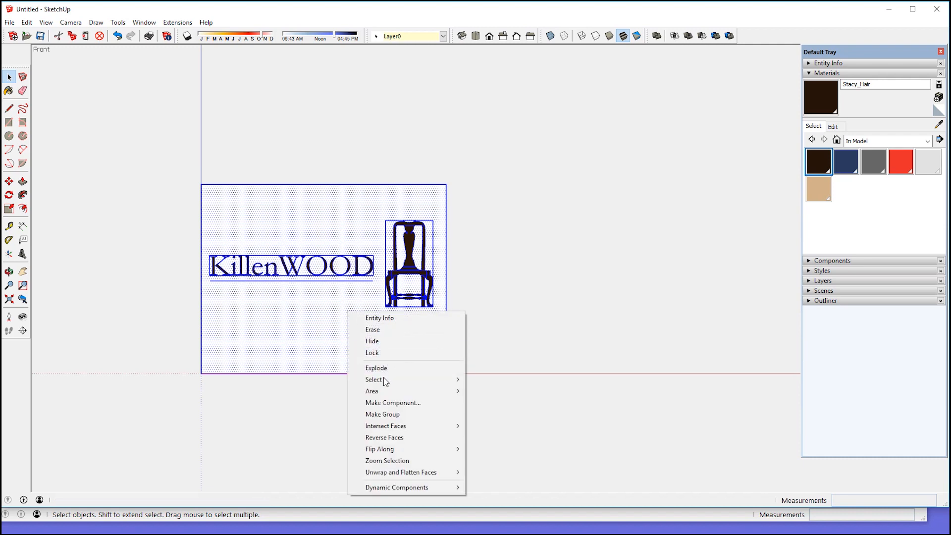
{"action": "left_click", "coordinate": [397, 415]}
{"action": "left_click", "coordinate": [272, 159]}
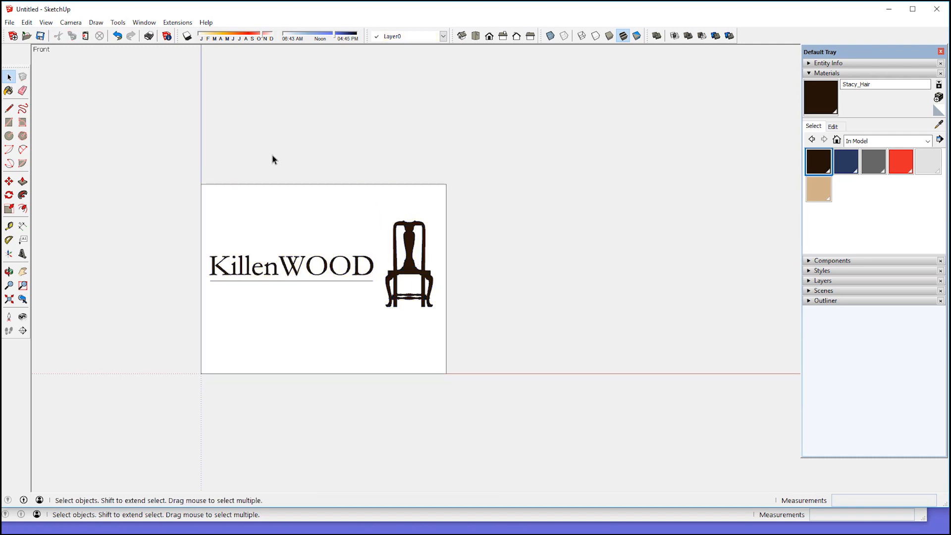
Copy the sheet group about 13 13/16" to the right along the red axis
{"action": "left_click", "coordinate": [232, 270]}
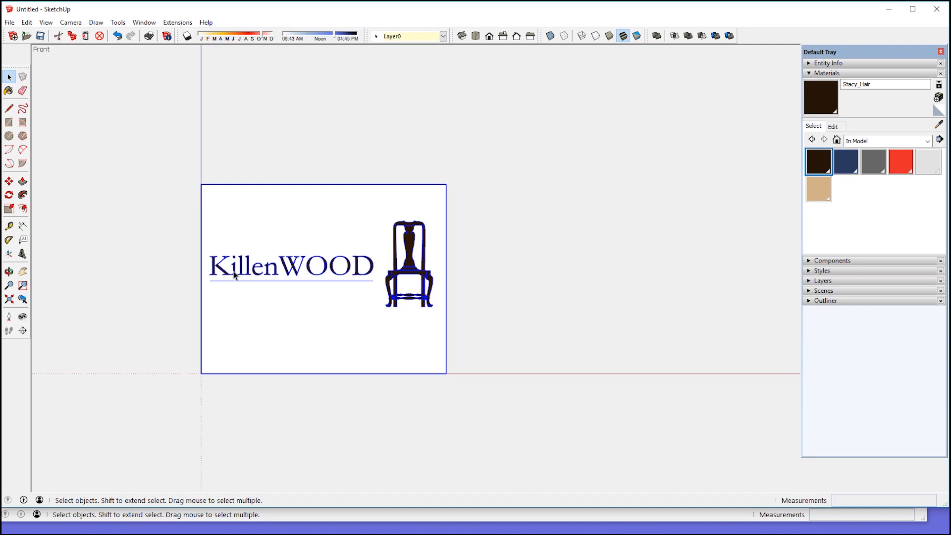
{"action": "scroll", "coordinate": [233, 273], "scroll_direction": "down", "scroll_amount": 1}
{"action": "left_click", "coordinate": [9, 182]}
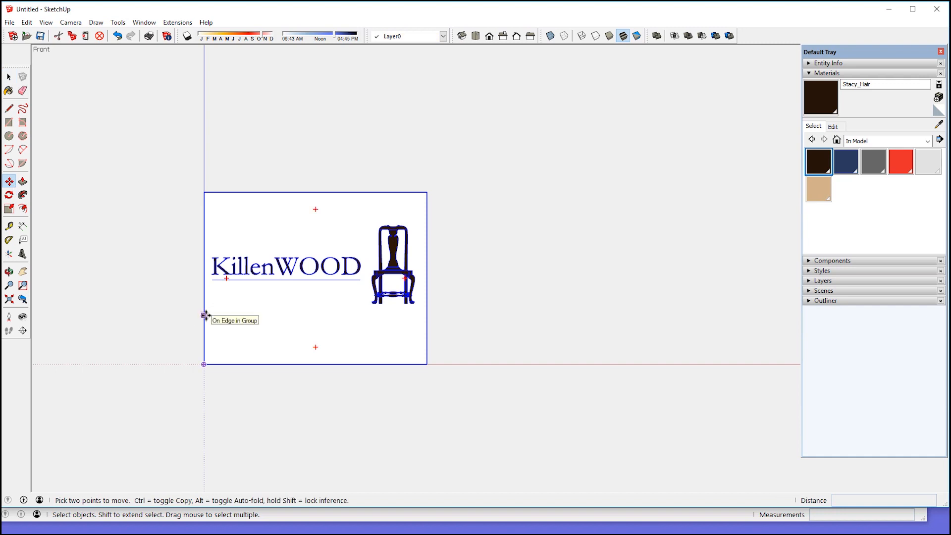
{"action": "left_click", "coordinate": [205, 316]}
{"action": "key", "text": "ctrl"}
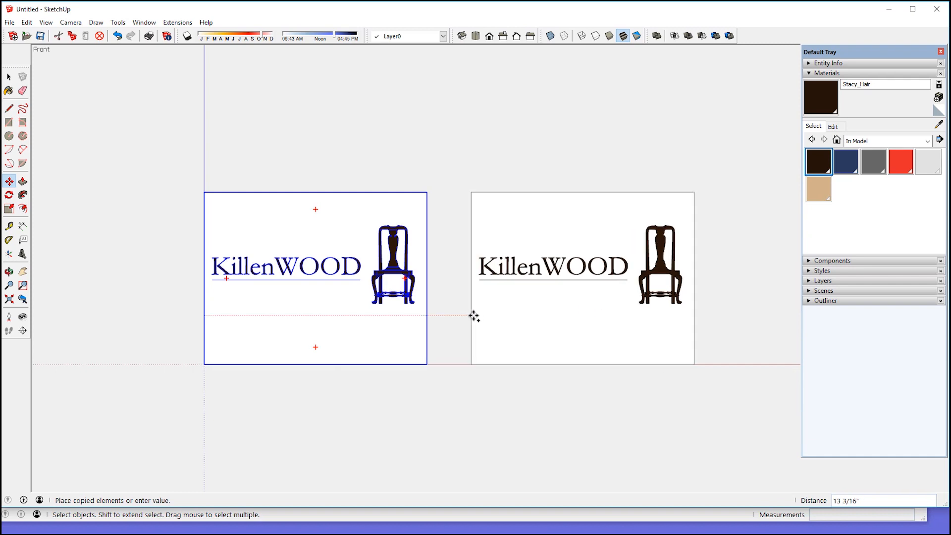
{"action": "left_click", "coordinate": [483, 314]}
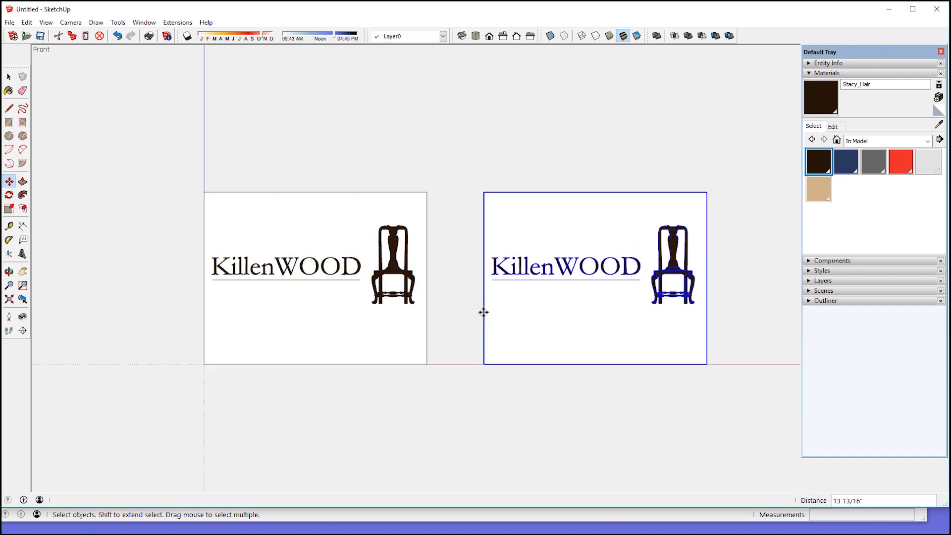
Mirror the copied sheet group along the group's red axis
{"action": "right_click", "coordinate": [534, 297]}
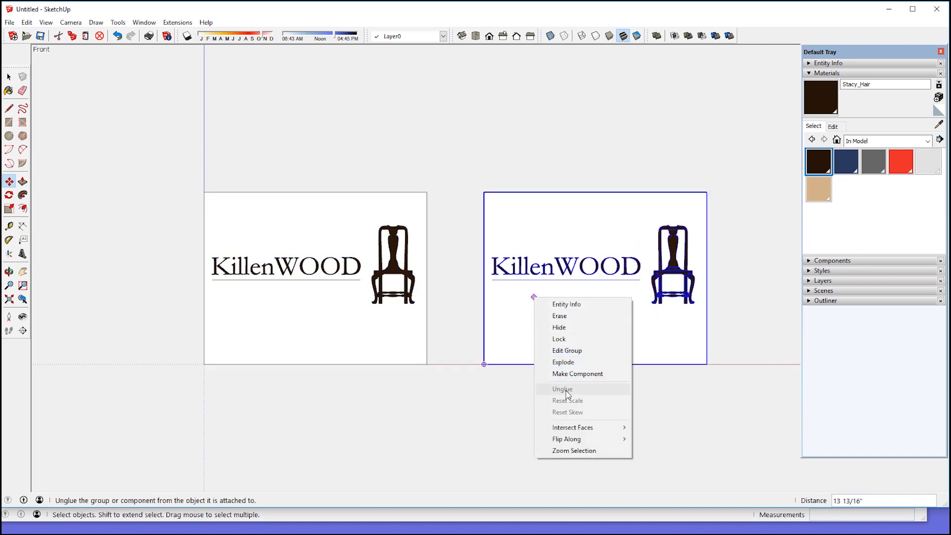
{"action": "mouse_move", "coordinate": [580, 440]}
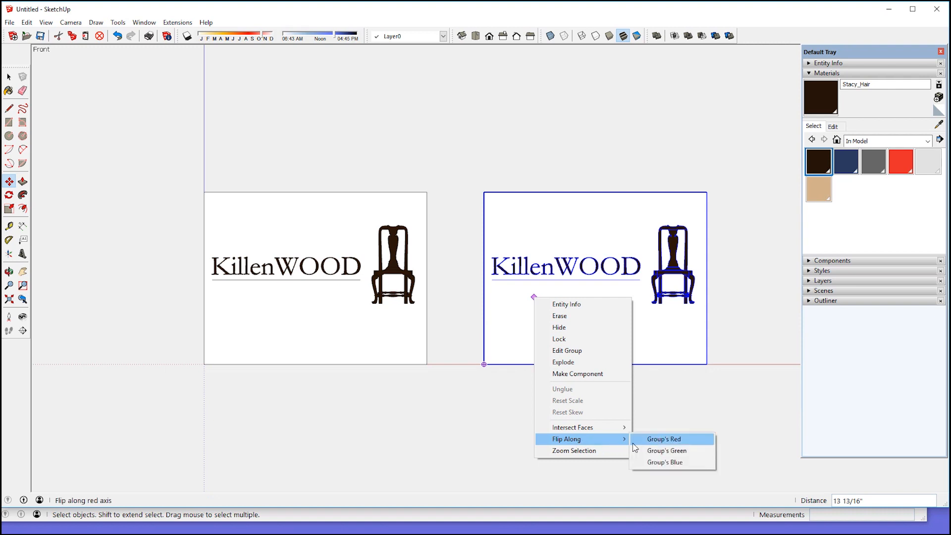
{"action": "left_click", "coordinate": [659, 440]}
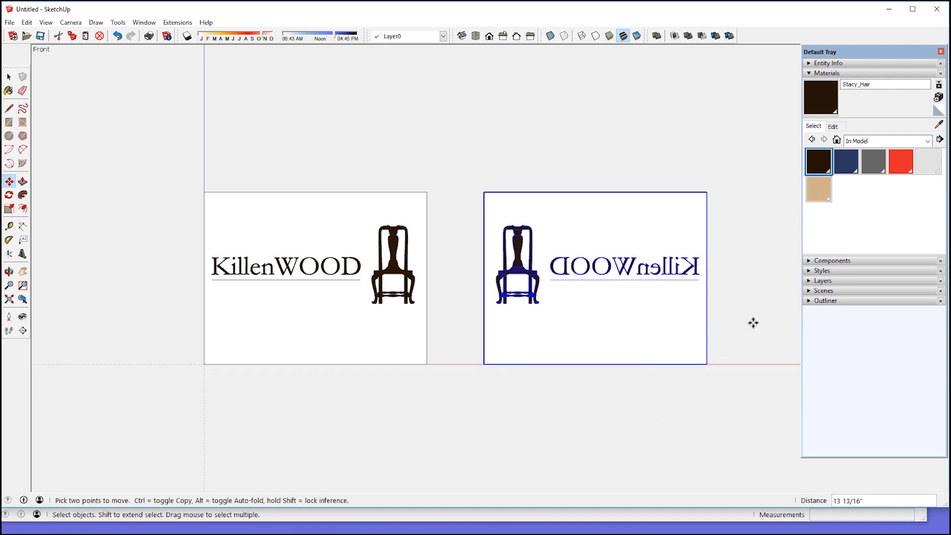
{"action": "scroll", "coordinate": [753, 321], "scroll_direction": "up", "scroll_amount": 2}
{"action": "scroll", "coordinate": [743, 313], "scroll_direction": "up", "scroll_amount": 2}
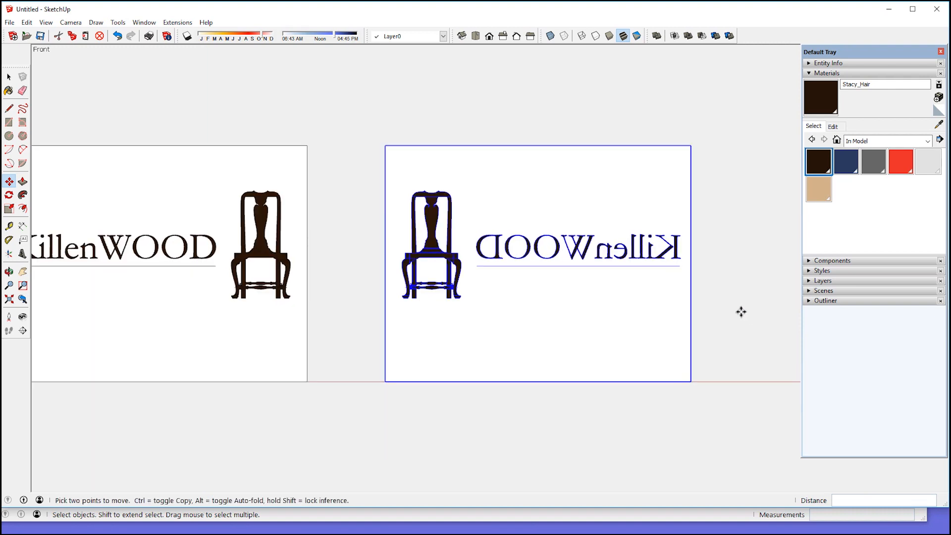
{"action": "scroll", "coordinate": [741, 274], "scroll_direction": "up", "scroll_amount": 1}
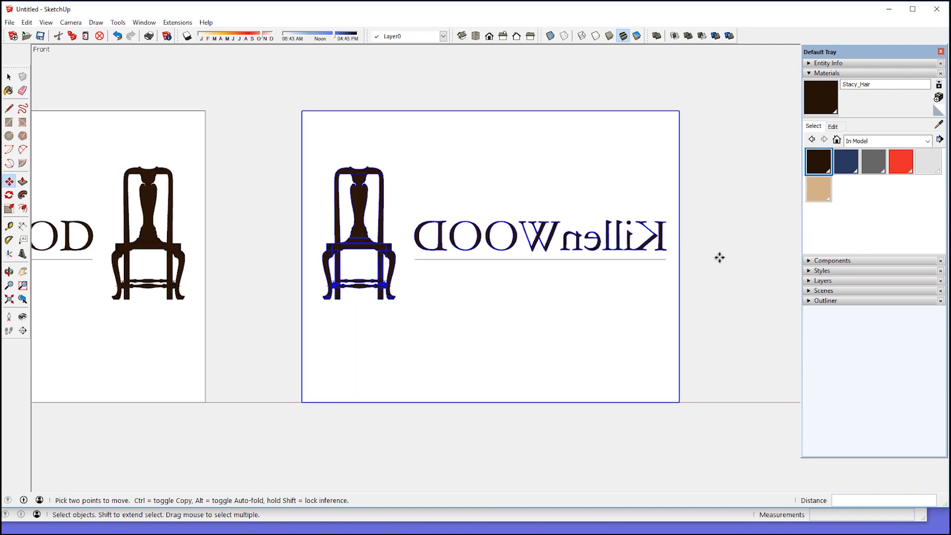
{"action": "scroll", "coordinate": [720, 257], "scroll_direction": "up", "scroll_amount": 1}
{"action": "scroll", "coordinate": [720, 258], "scroll_direction": "up", "scroll_amount": 1}
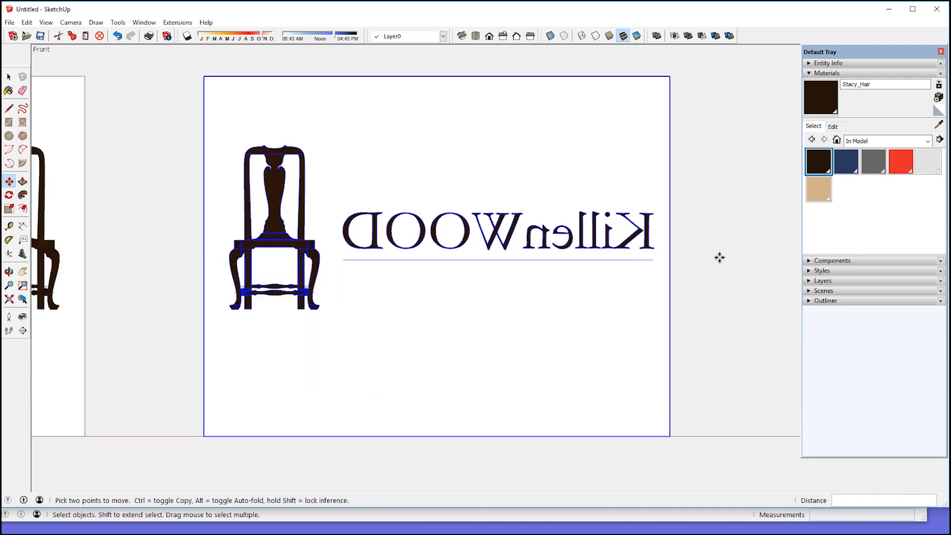
{"action": "scroll", "coordinate": [720, 258], "scroll_direction": "up", "scroll_amount": 1}
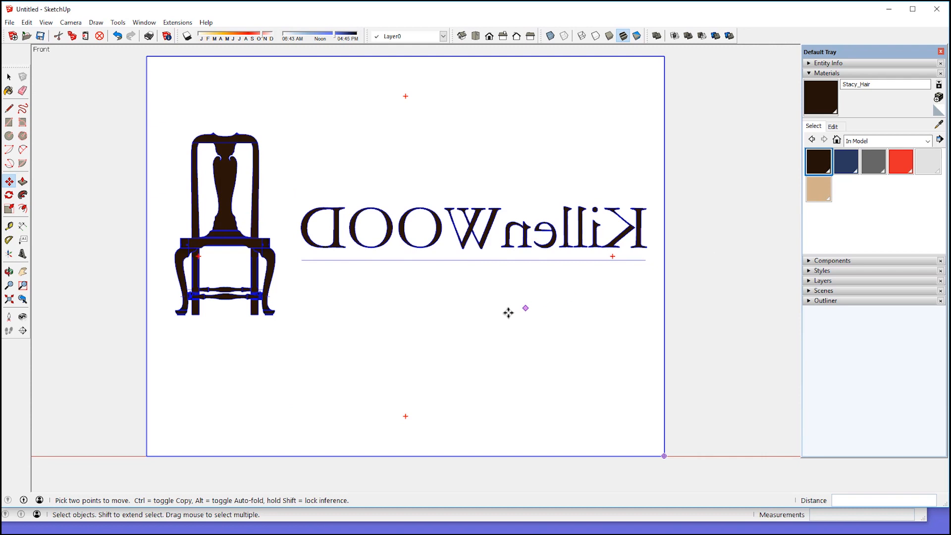